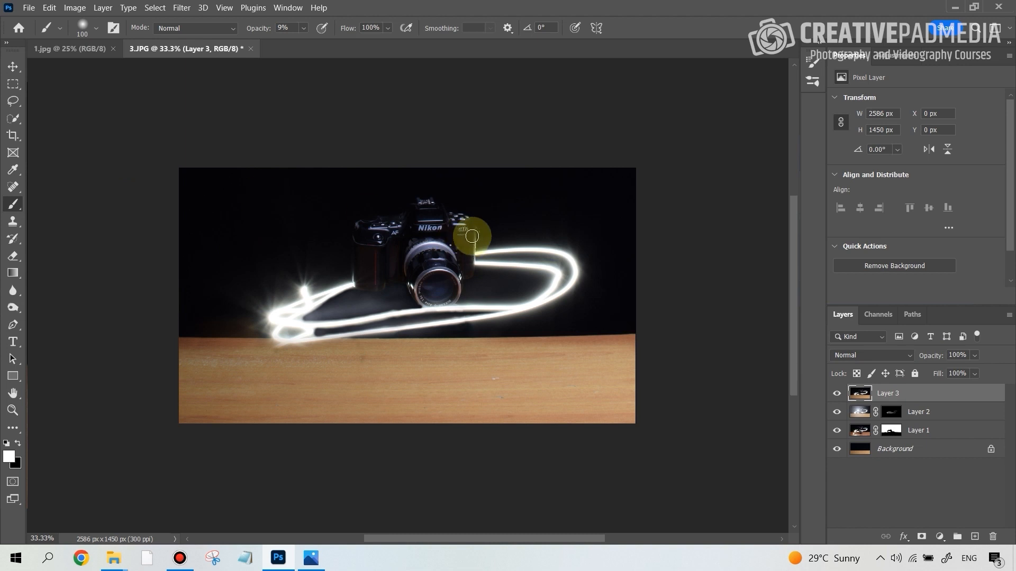
Copy Layer 3 with the camera and light trails from 3.JPG into the 1.jpg document, over the magician's table
click(14, 66)
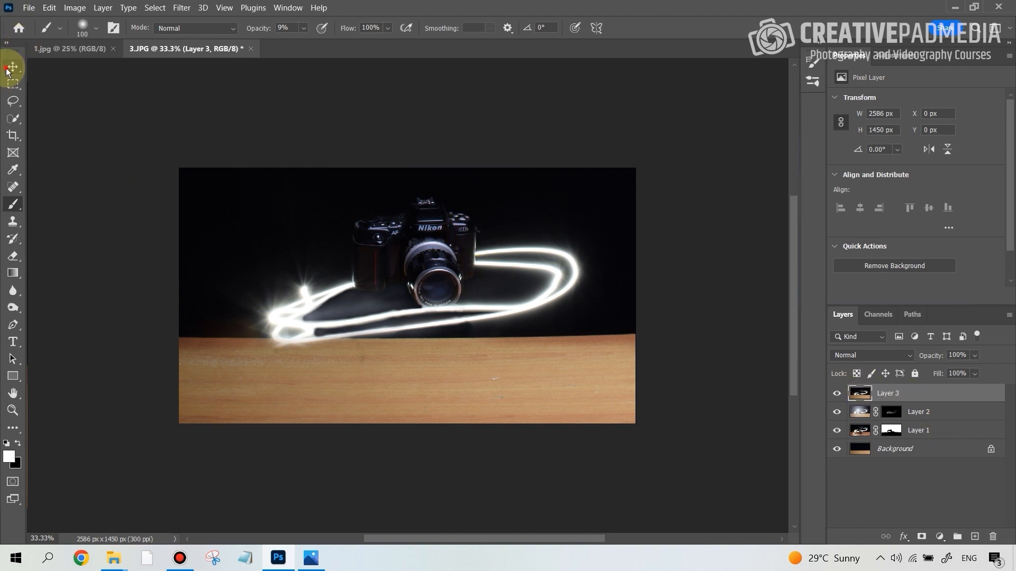
drag(402, 243, 94, 54)
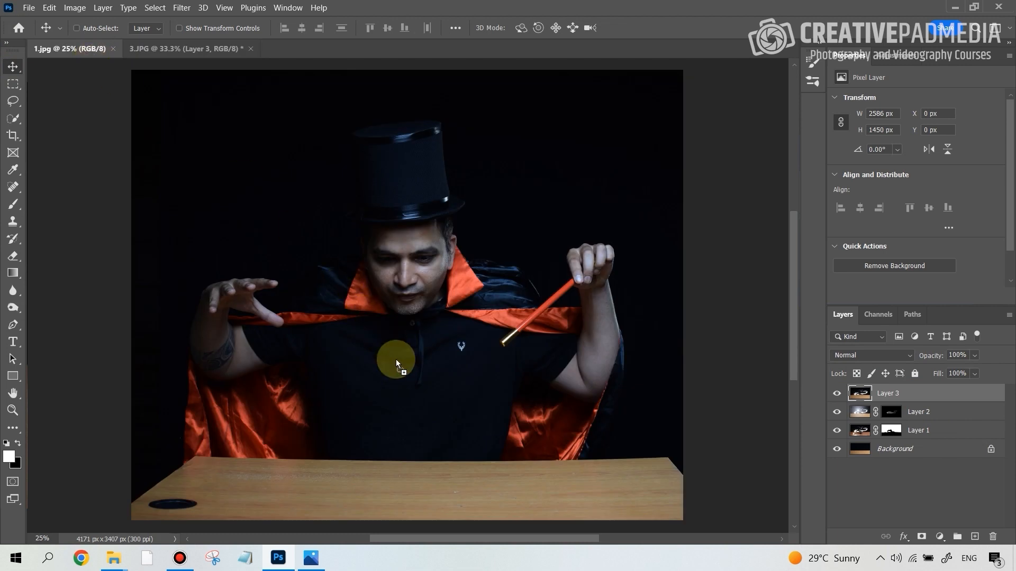
mouse_move(396, 360)
mouse_down()
mouse_move(421, 345)
mouse_move(456, 461)
mouse_move(422, 373)
mouse_move(444, 390)
mouse_move(522, 381)
mouse_move(452, 409)
mouse_move(475, 431)
mouse_move(474, 418)
mouse_up()
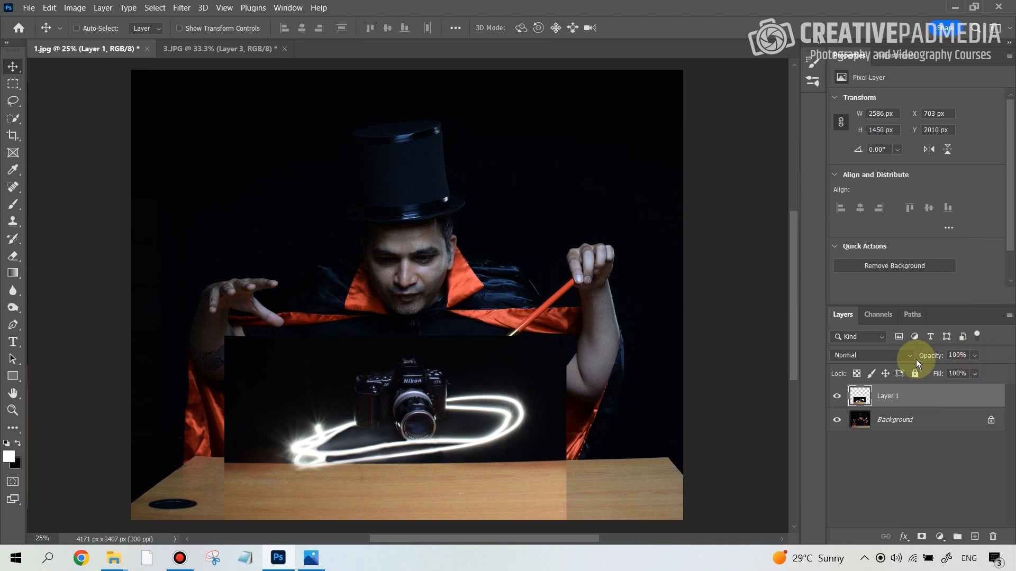
Lower the camera layer's opacity to 74% and move the layer until its table edge roughly matches the magician's table
drag(460, 399, 471, 379)
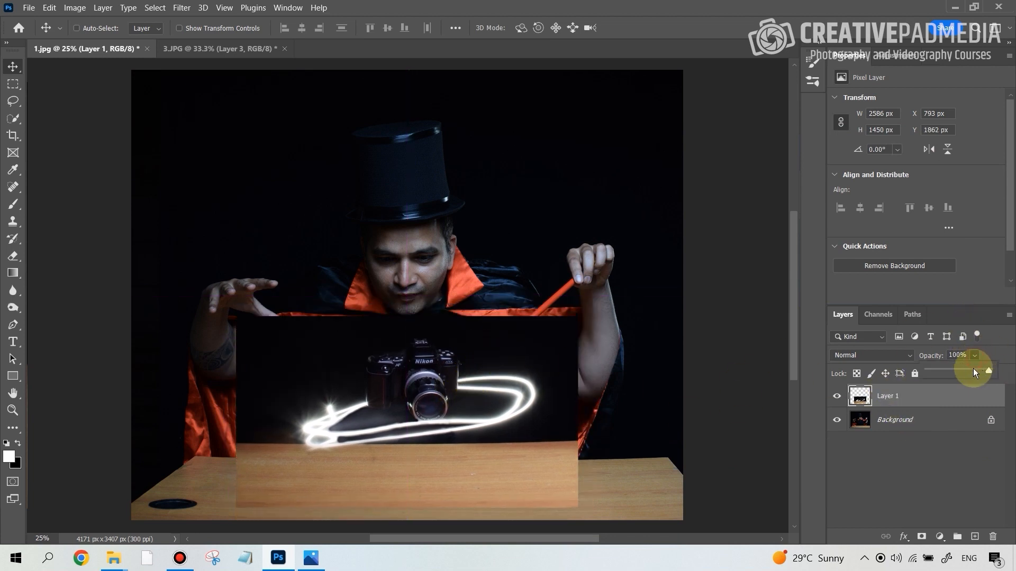
drag(495, 353, 530, 377)
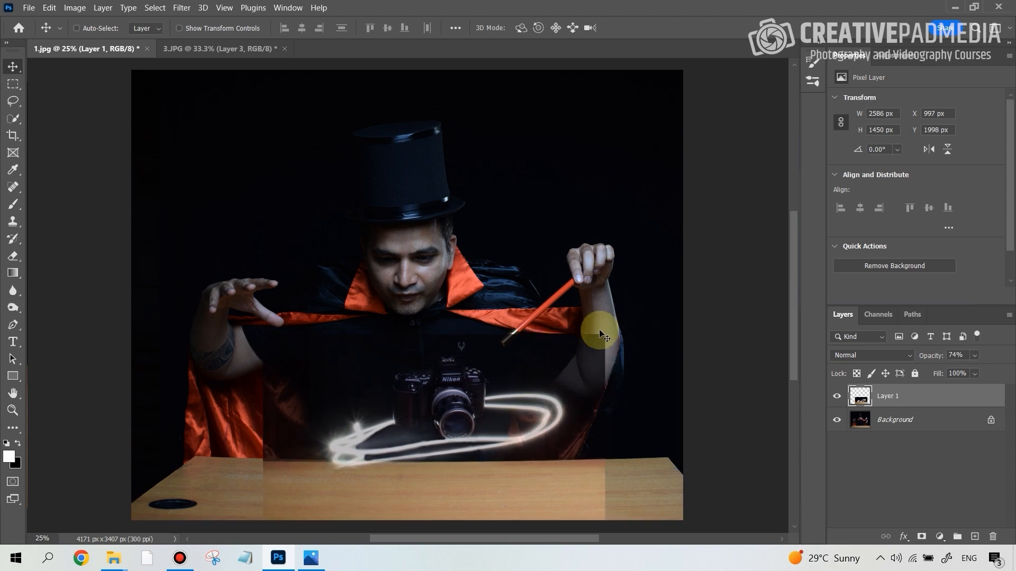
drag(454, 415, 457, 407)
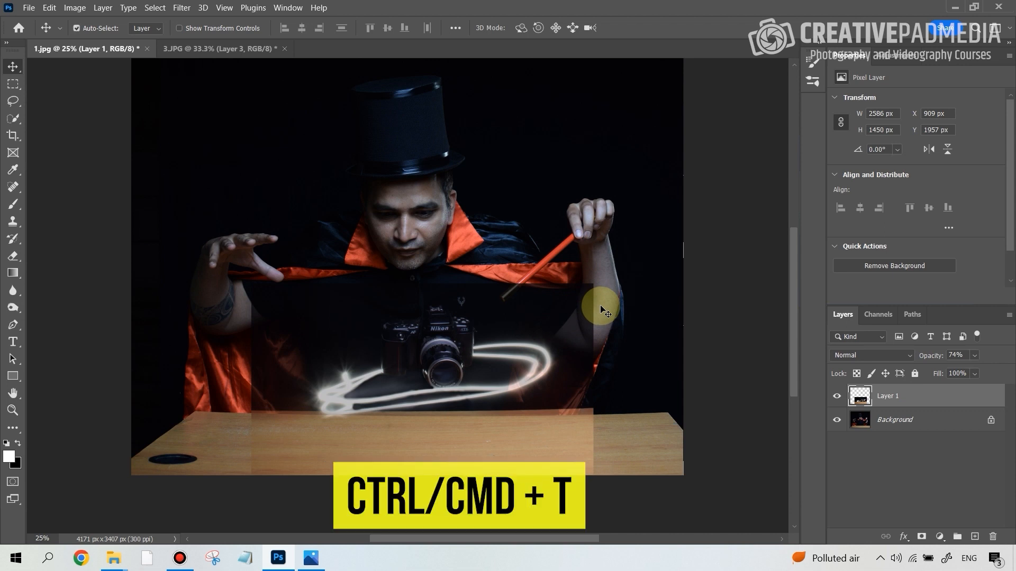
Free-transform the camera layer, rotating it about 0.73° and shifting it slightly down to follow the table edge
key(ctrl+t)
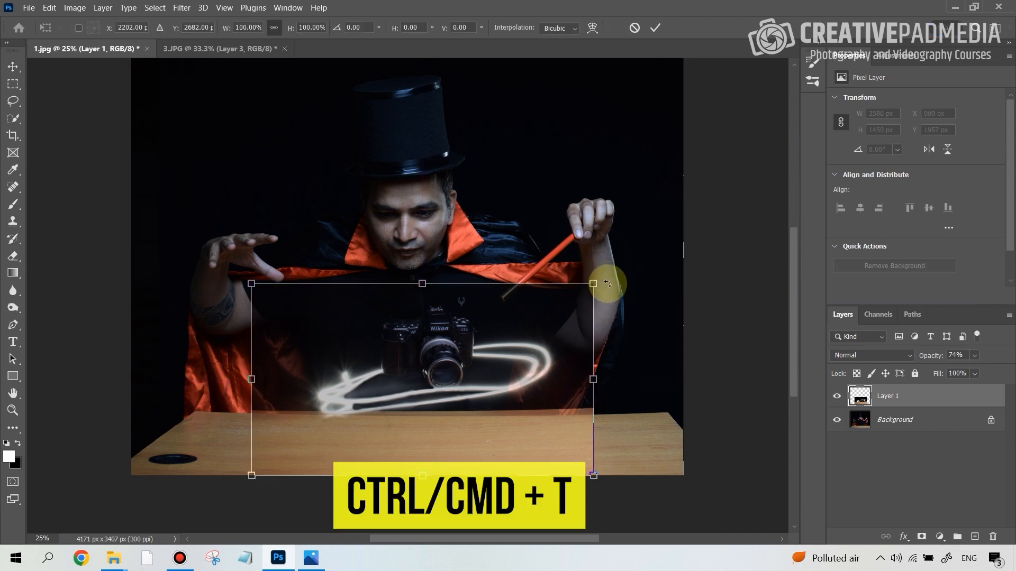
drag(608, 279, 611, 281)
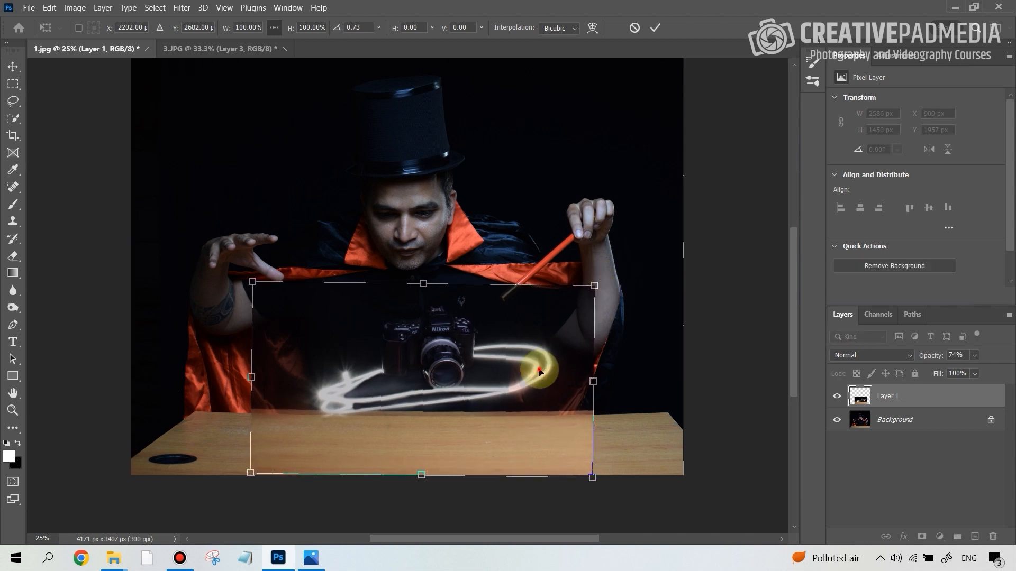
drag(539, 374, 542, 377)
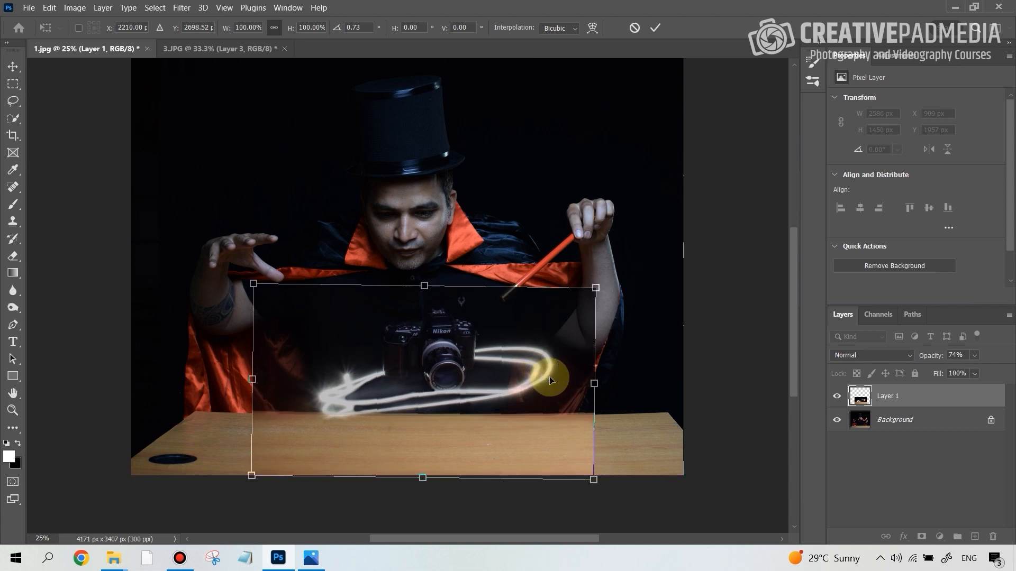
key(shift+Down)
key(shift+Down)
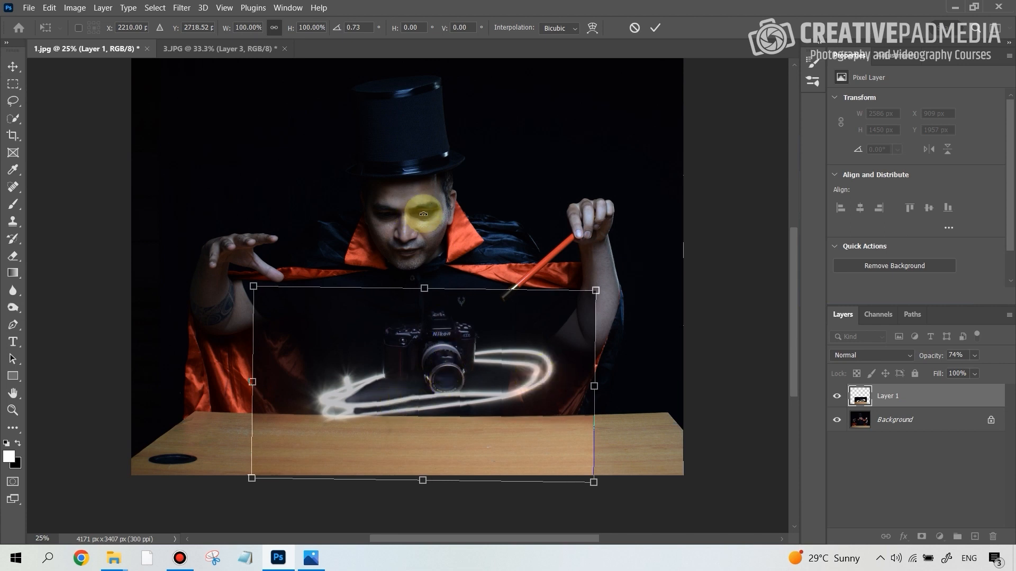
Nudge the camera layer left to about X 1962 px, Y 2714.5 px, centring it before the magician, and apply the transform
key(shift+Left)
key(shift+Left)
key(shift+Left)
key(shift+Left)
key(shift+Left)
key(shift+Left)
key(shift+Left)
key(shift+Left)
key(shift+Left)
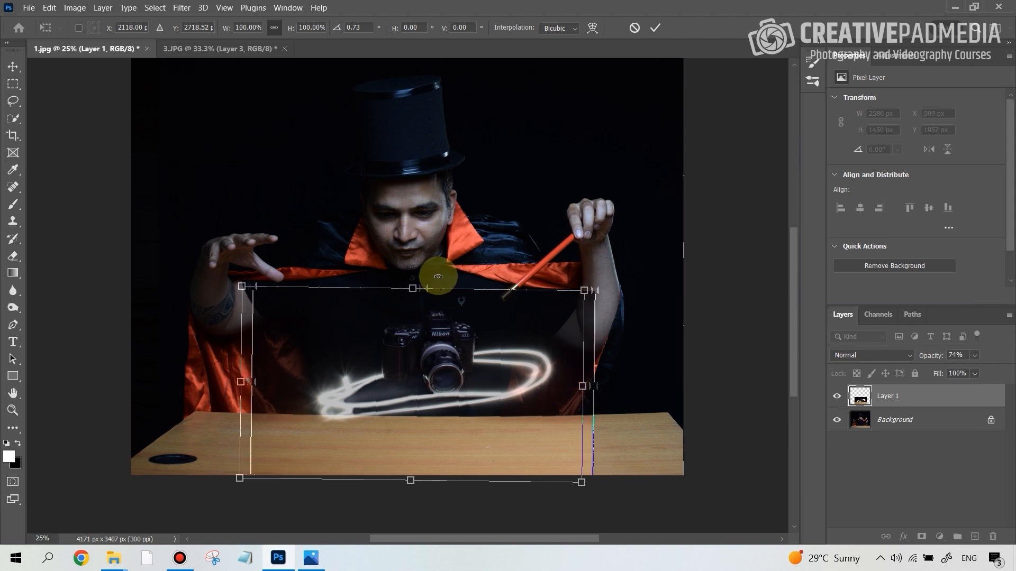
key(Left)
key(Left)
key(Left)
key(Left)
key(Left)
key(Left)
key(Left)
key(Left)
key(Left)
key(Left)
key(Left)
key(Left)
key(Left)
key(Left)
key(Left)
key(Left)
key(Left)
key(Left)
key(Left)
key(Left)
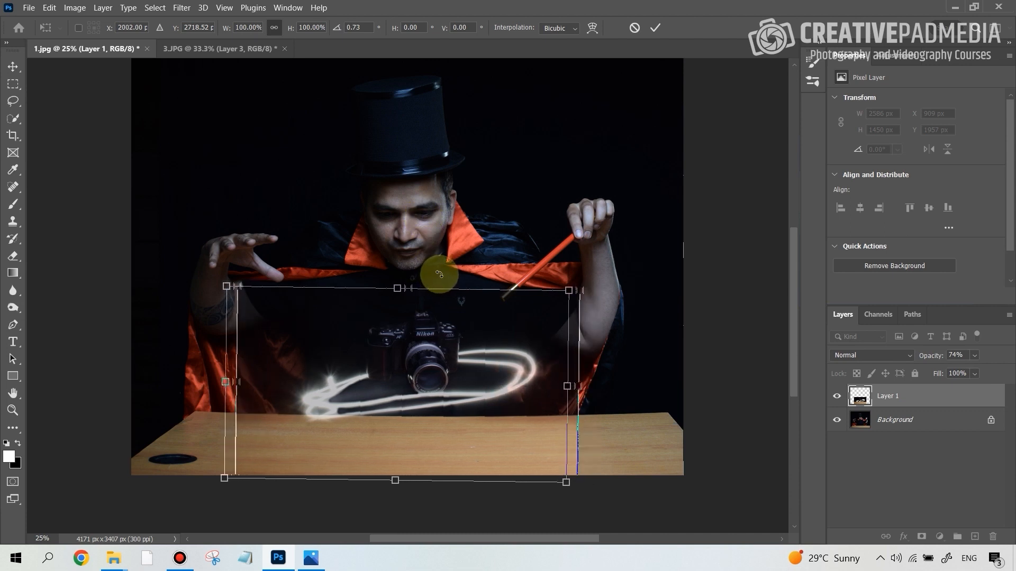
key(Left)
key(Left)
key(Left)
key(Left)
key(Left)
key(Left)
key(Left)
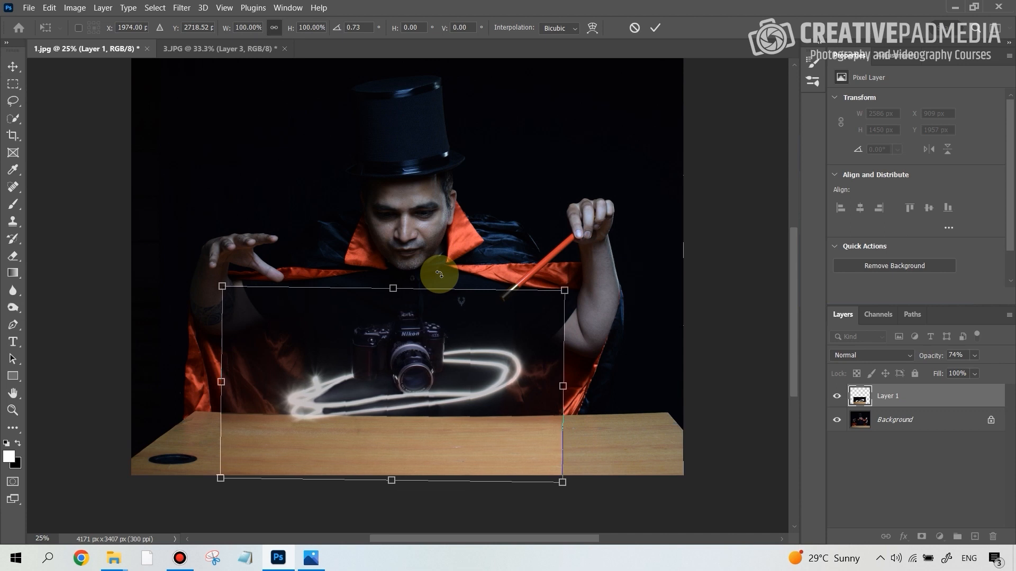
key(Left)
key(Left)
key(Left)
key(Up)
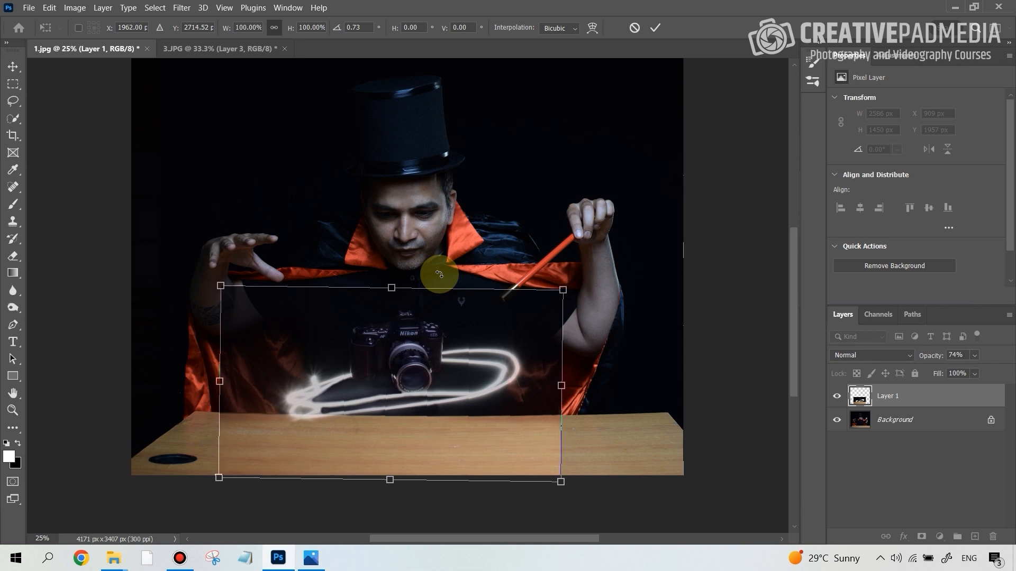
key(Down)
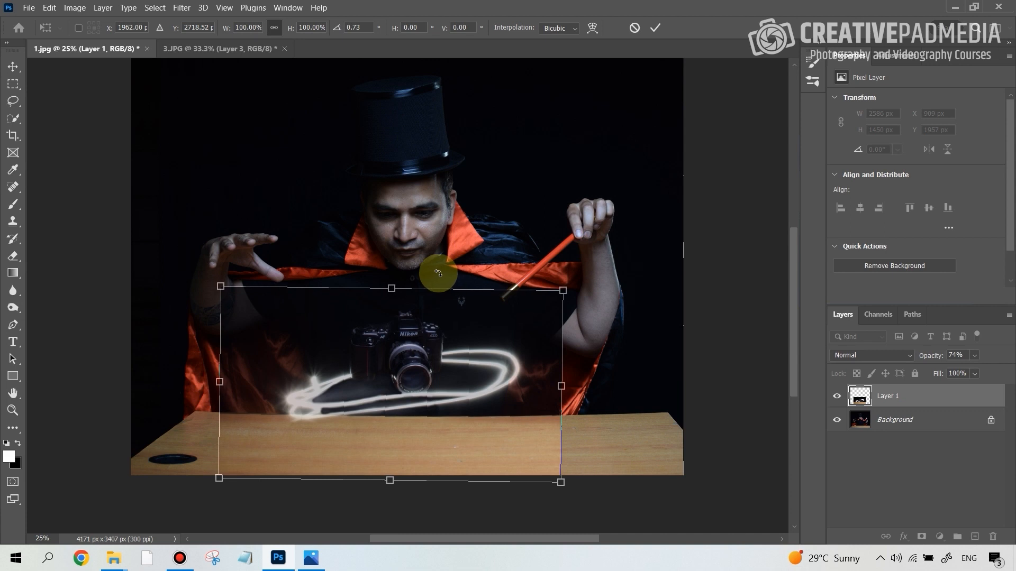
key(Up)
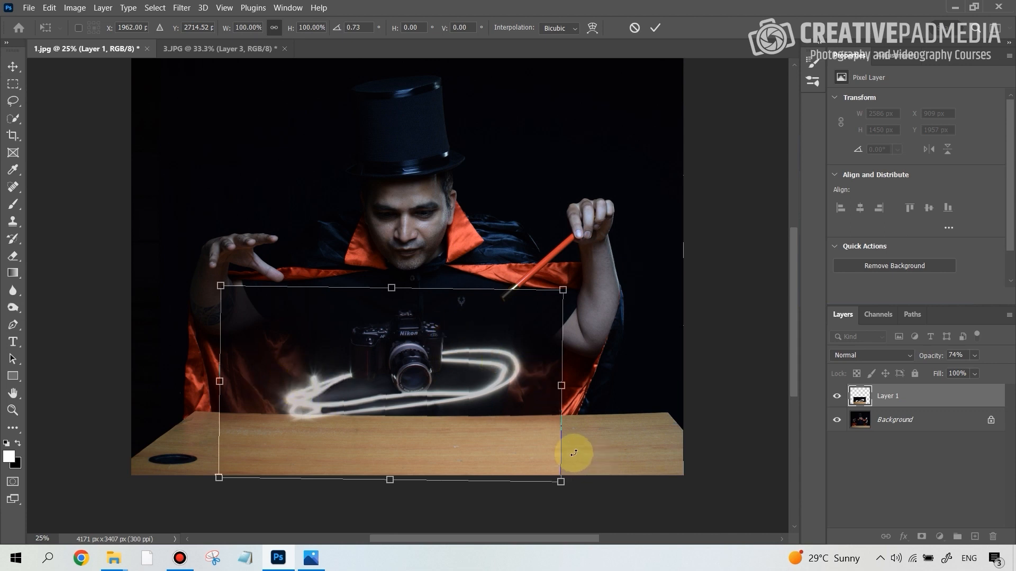
key(Return)
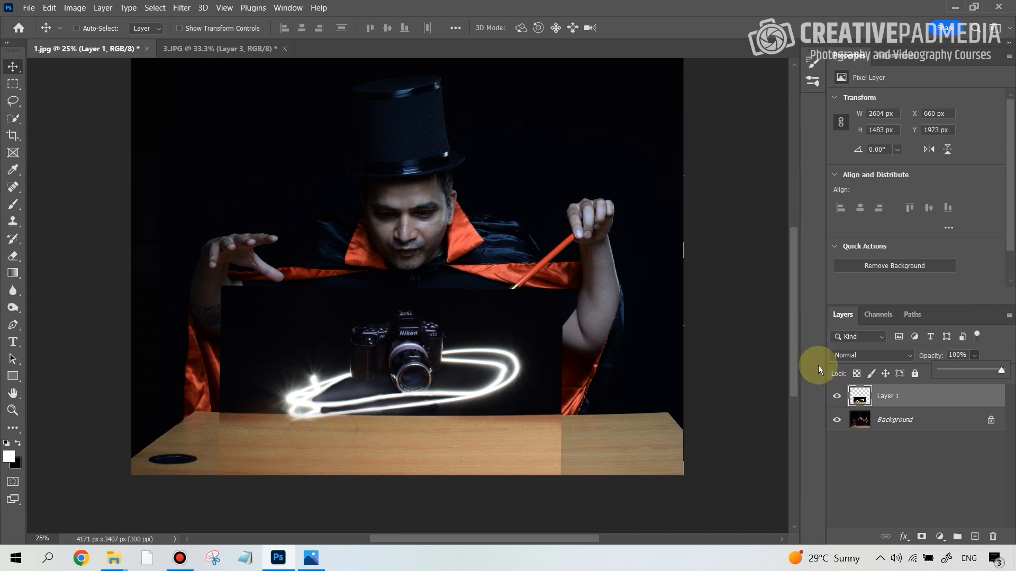
Restore the camera layer's opacity to 100% and set its blend mode to Lighten
click(849, 354)
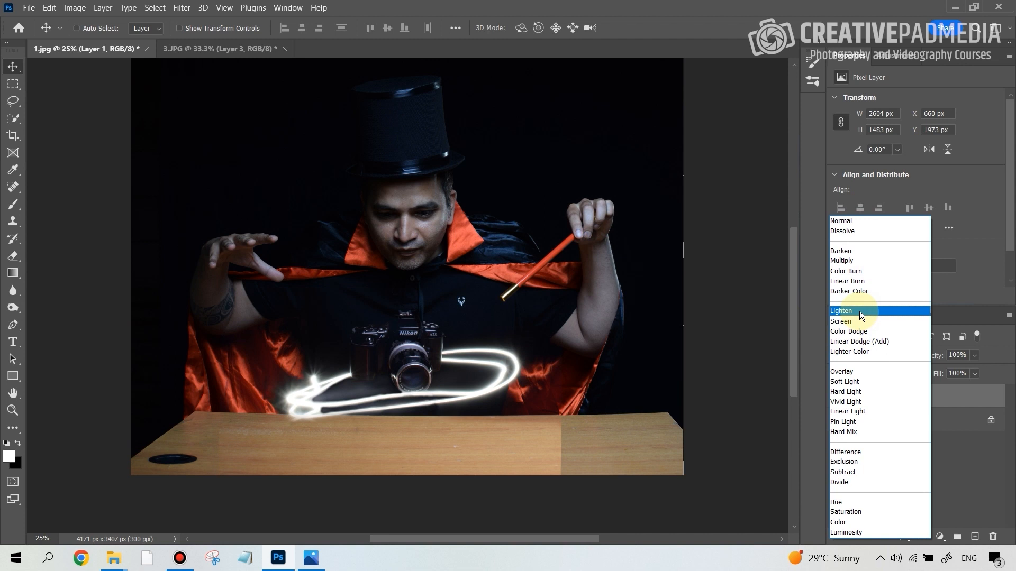
click(860, 312)
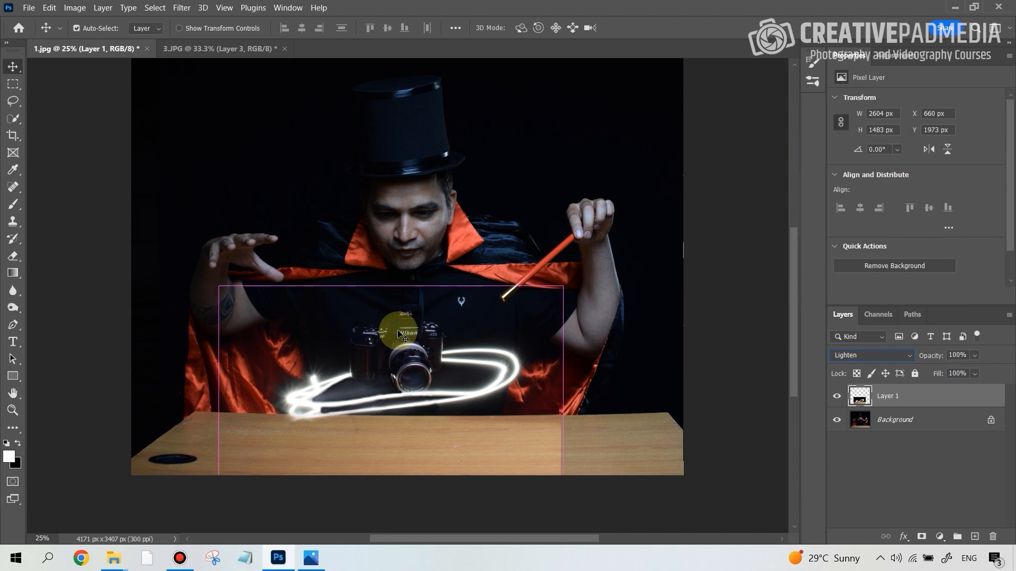
scroll(401, 334, up, 3)
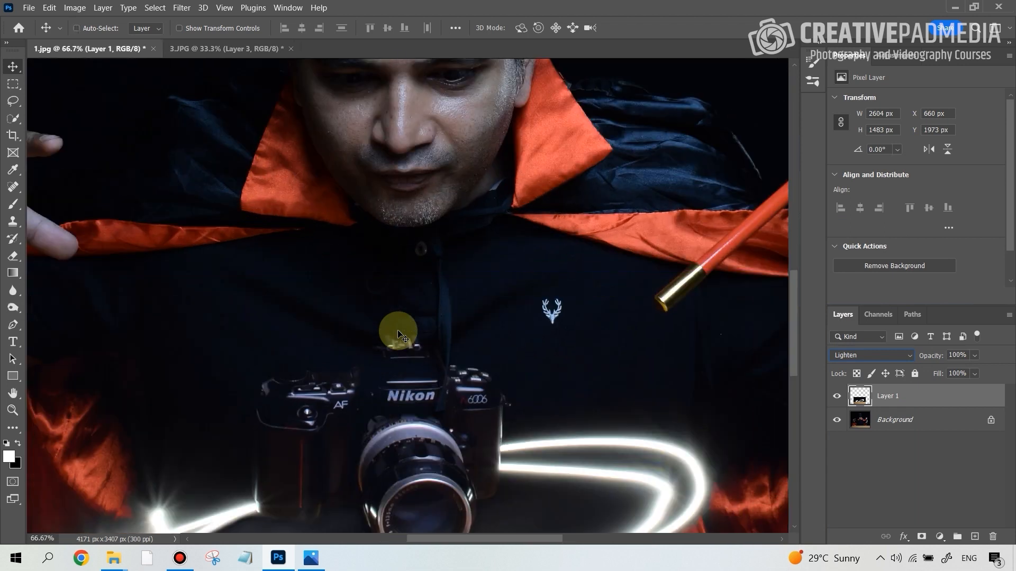
scroll(398, 333, up, 1)
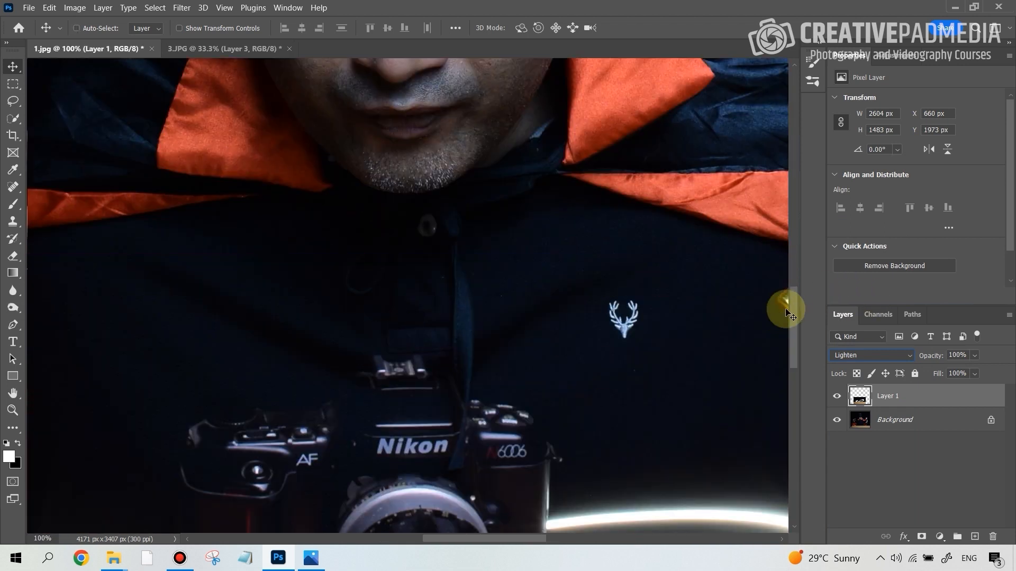
scroll(788, 320, down, 3)
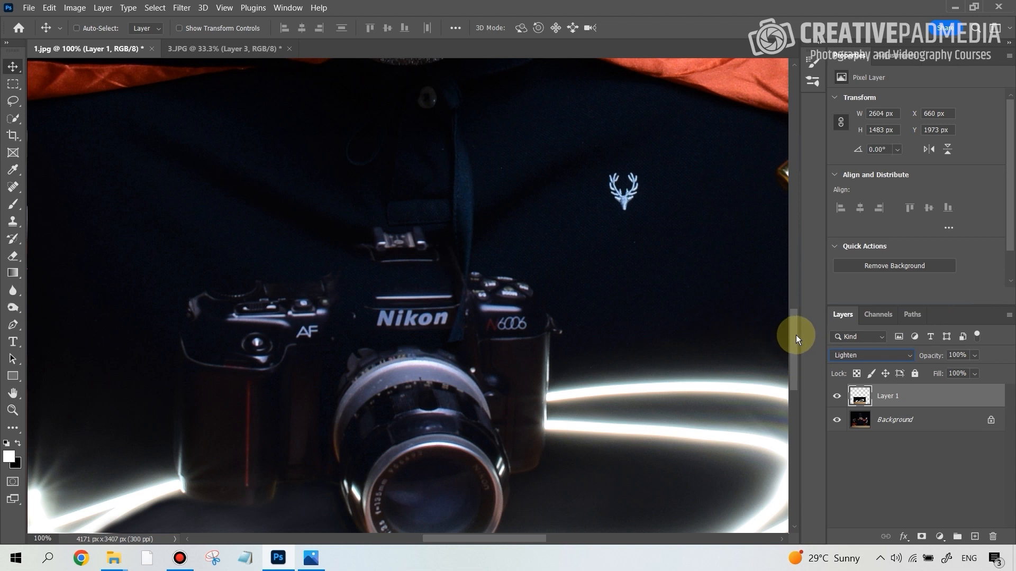
mouse_move(798, 339)
mouse_down()
mouse_move(804, 359)
mouse_move(802, 348)
mouse_up()
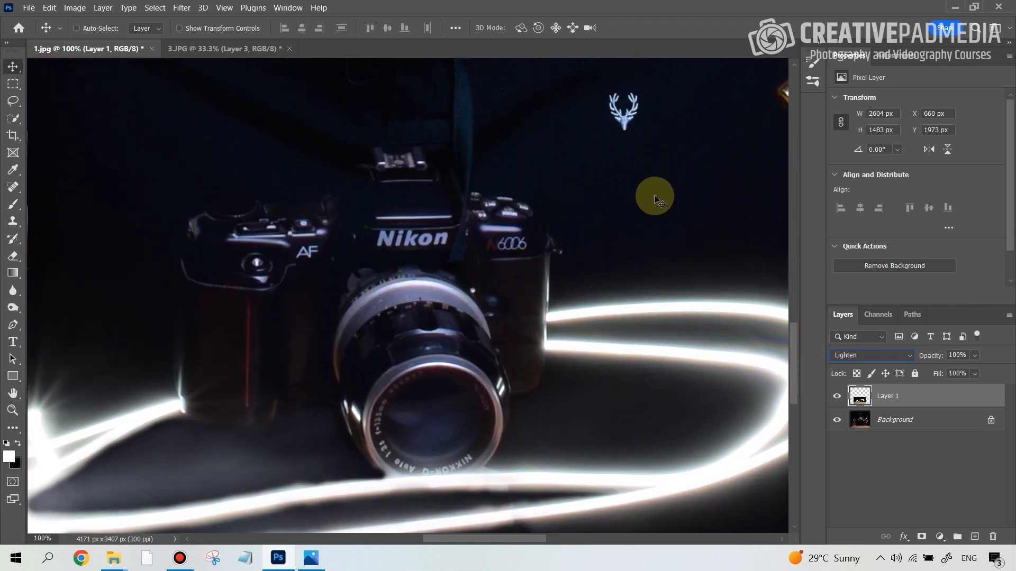
key(ctrl+0)
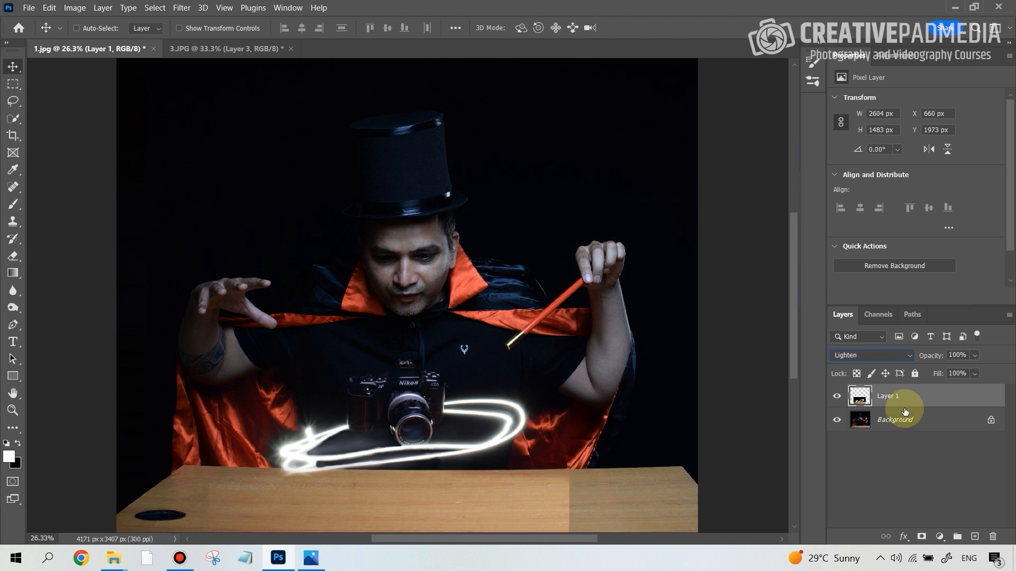
Add a black layer mask to the camera layer and prepare a white brush at 100% opacity
alt+click(921, 537)
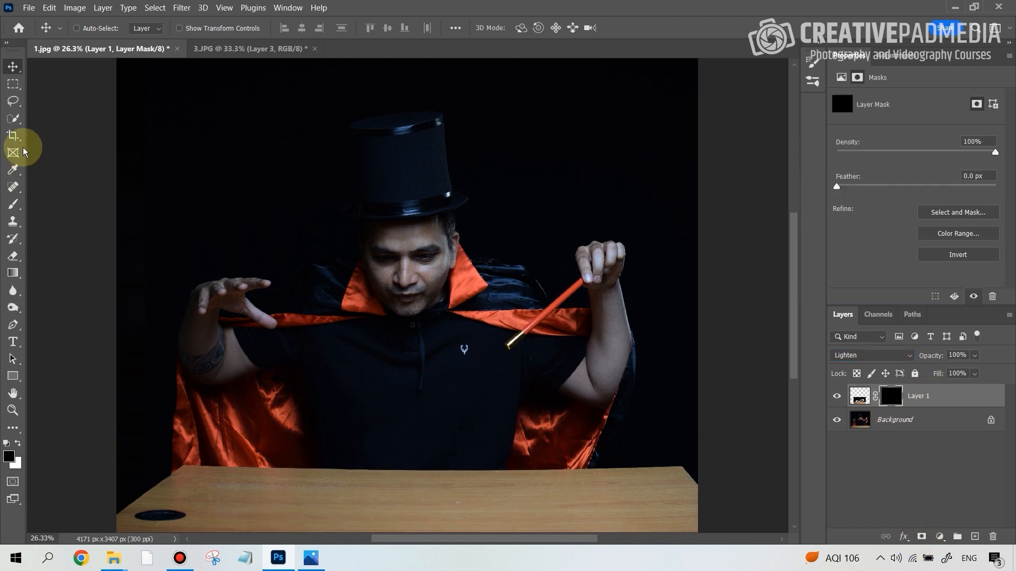
click(10, 207)
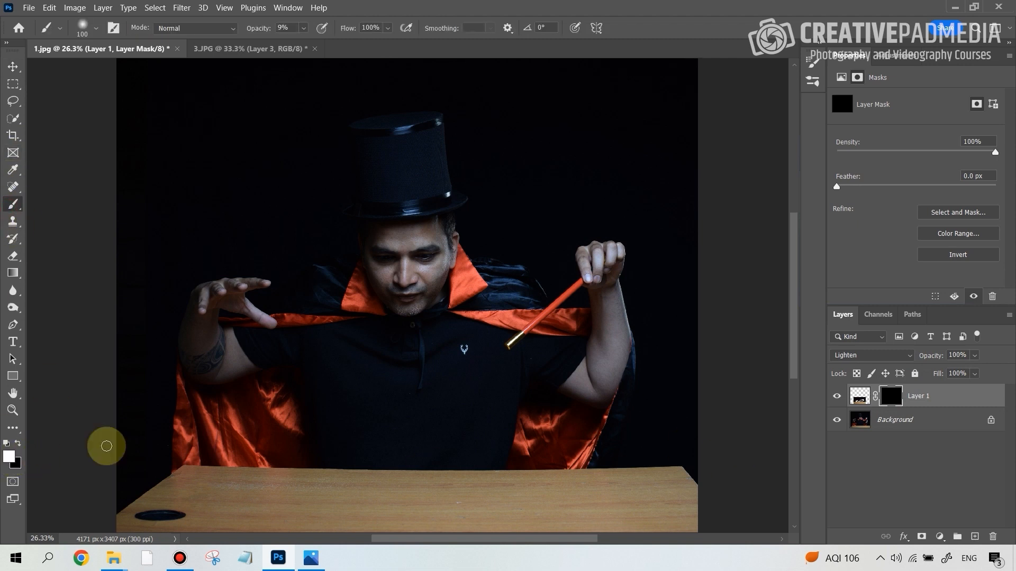
click(304, 28)
drag(305, 43, 392, 48)
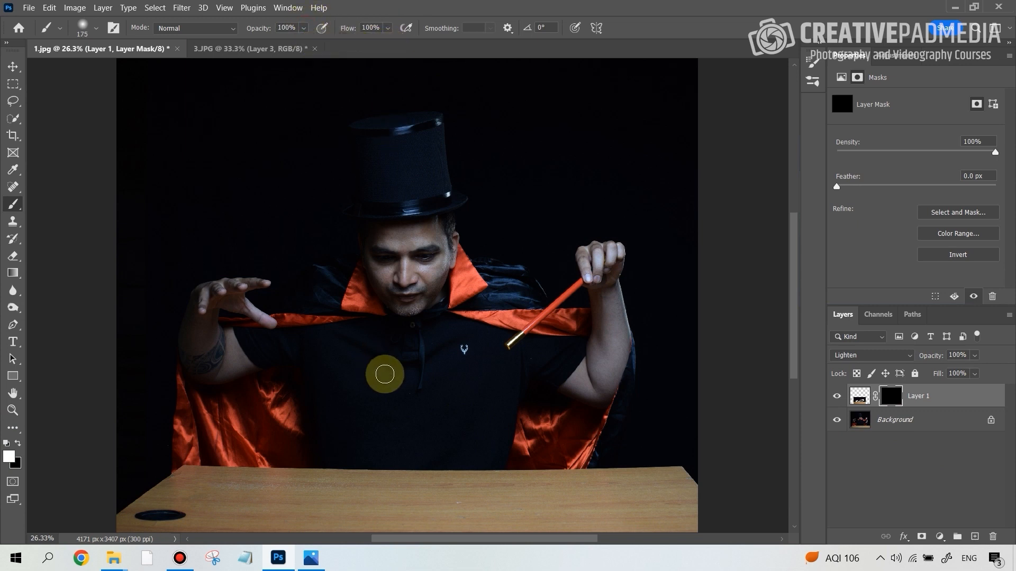
Paint white on the mask with a 400 px brush to reveal only the camera and its light trails
key(bracketright)
key(bracketright)
key(bracketright)
key(bracketright)
key(bracketright)
key(bracketright)
mouse_move(405, 401)
mouse_down()
mouse_move(472, 403)
mouse_move(313, 407)
mouse_move(431, 404)
mouse_move(383, 414)
mouse_move(369, 399)
mouse_move(397, 383)
mouse_move(386, 369)
mouse_move(404, 373)
mouse_move(385, 386)
mouse_move(415, 376)
mouse_move(427, 397)
mouse_move(361, 409)
mouse_move(344, 431)
mouse_move(309, 434)
mouse_move(296, 457)
mouse_move(487, 442)
mouse_move(467, 429)
mouse_move(487, 412)
mouse_move(504, 417)
mouse_move(288, 460)
mouse_move(447, 438)
mouse_move(494, 395)
mouse_up()
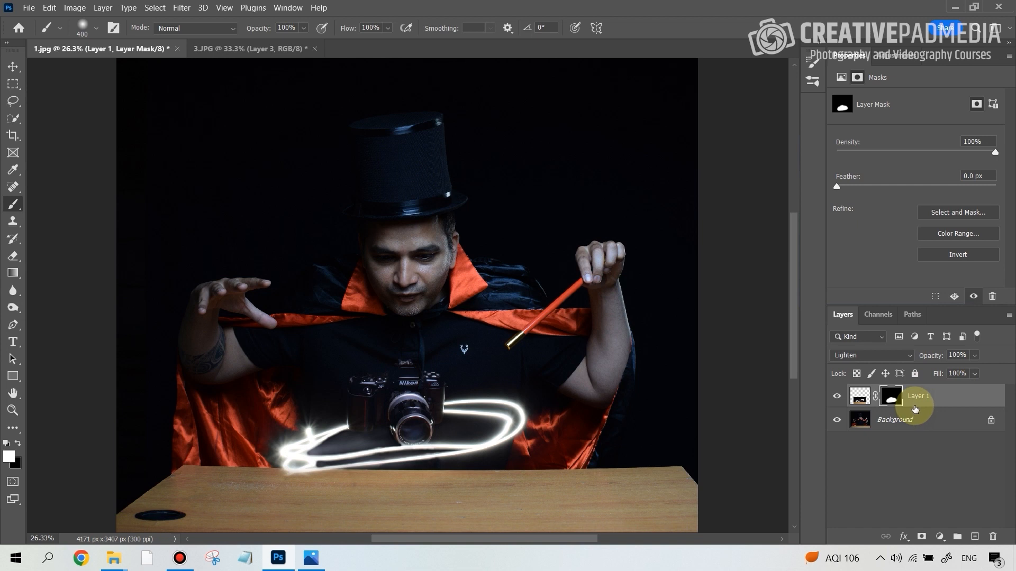
Examine up close how the camera body and light trails blend with the magician's shirt and table
key(ctrl+plus)
key(ctrl+plus)
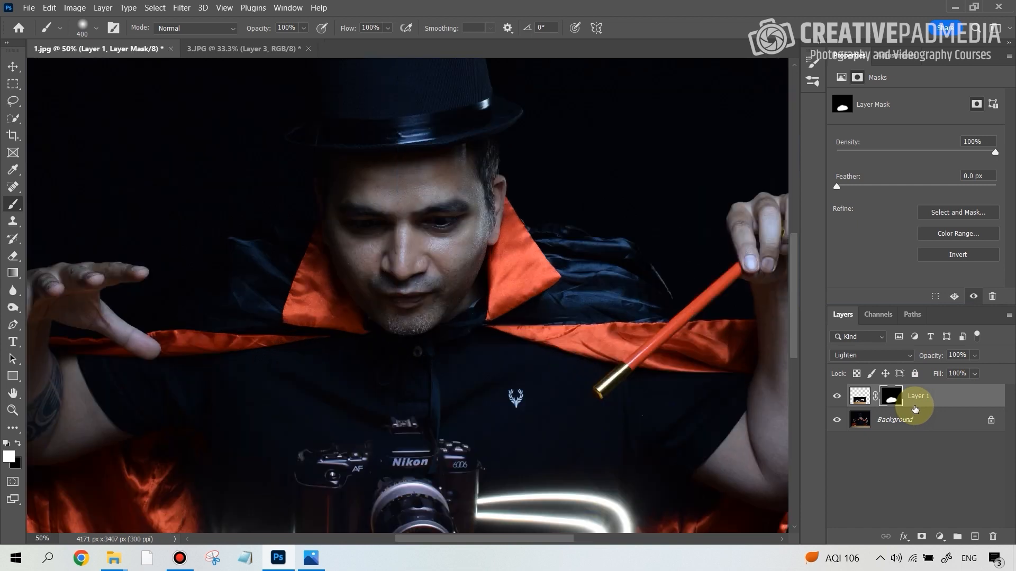
drag(792, 309, 793, 365)
key(ctrl+plus)
key(ctrl+plus)
key(ctrl+plus)
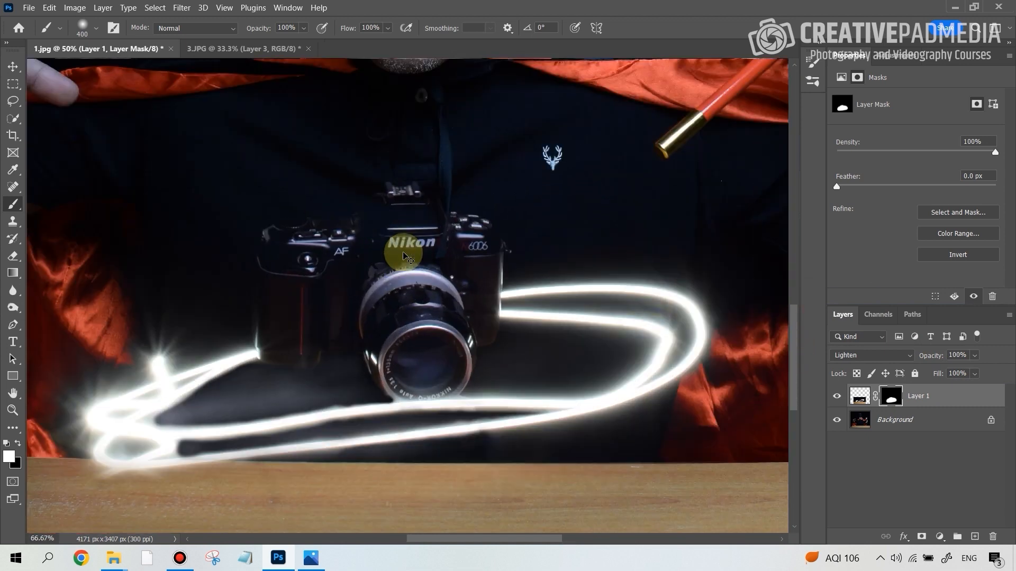
key(ctrl+minus)
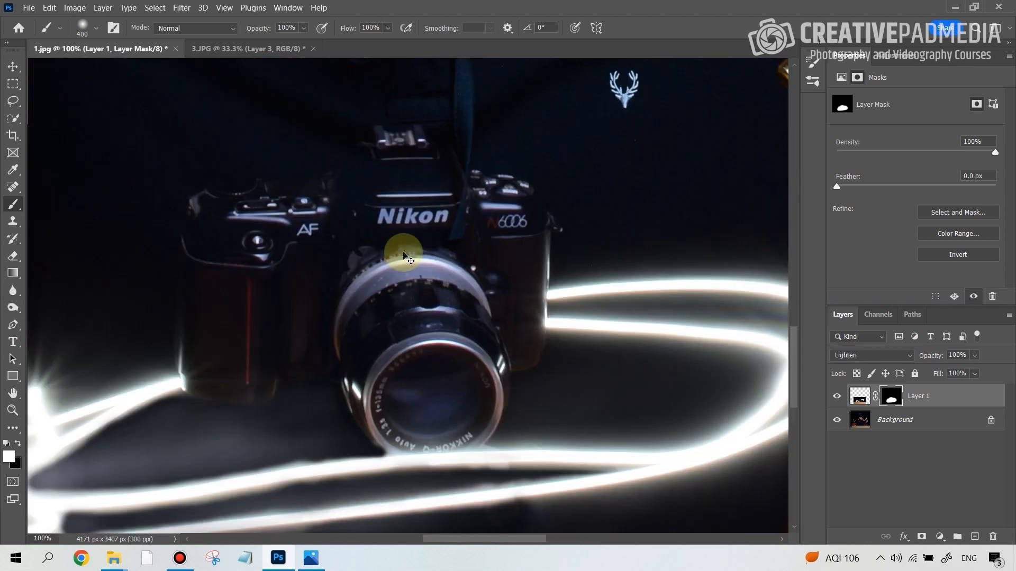
key(ctrl+minus)
key(ctrl+minus)
key(ctrl+minus)
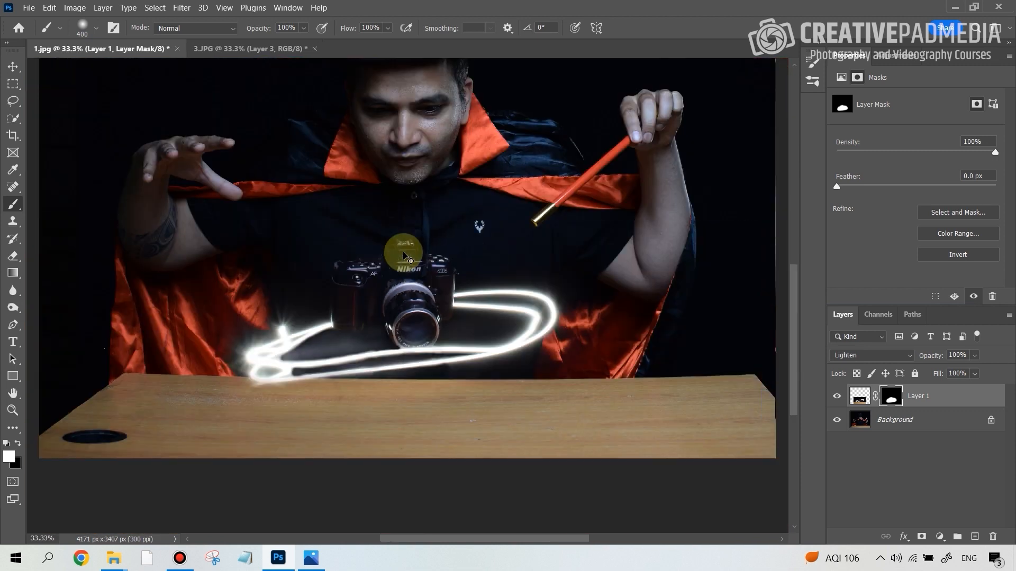
key(ctrl+0)
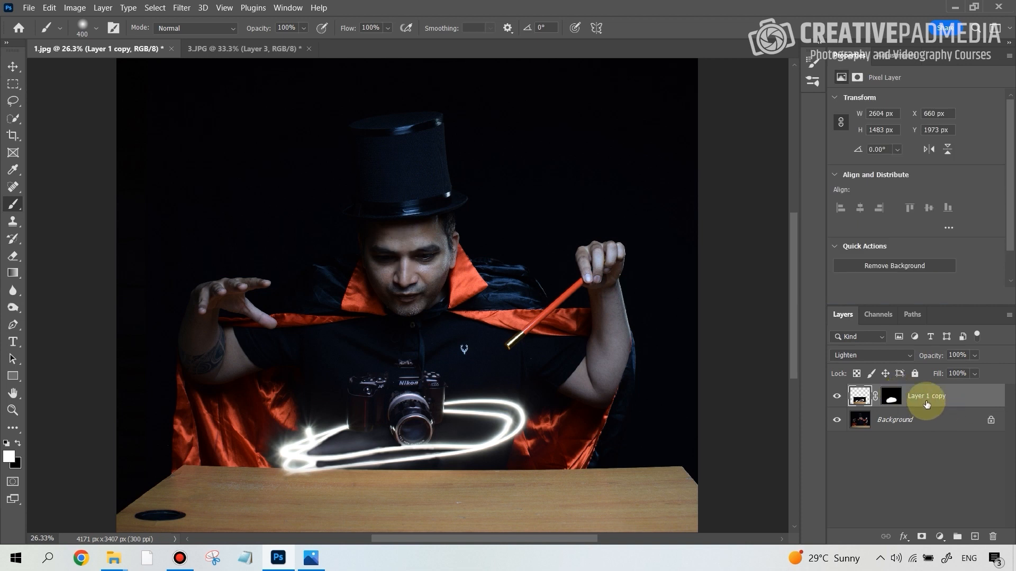
Duplicate the masked camera layer within the 1.jpg document
right_click(933, 403)
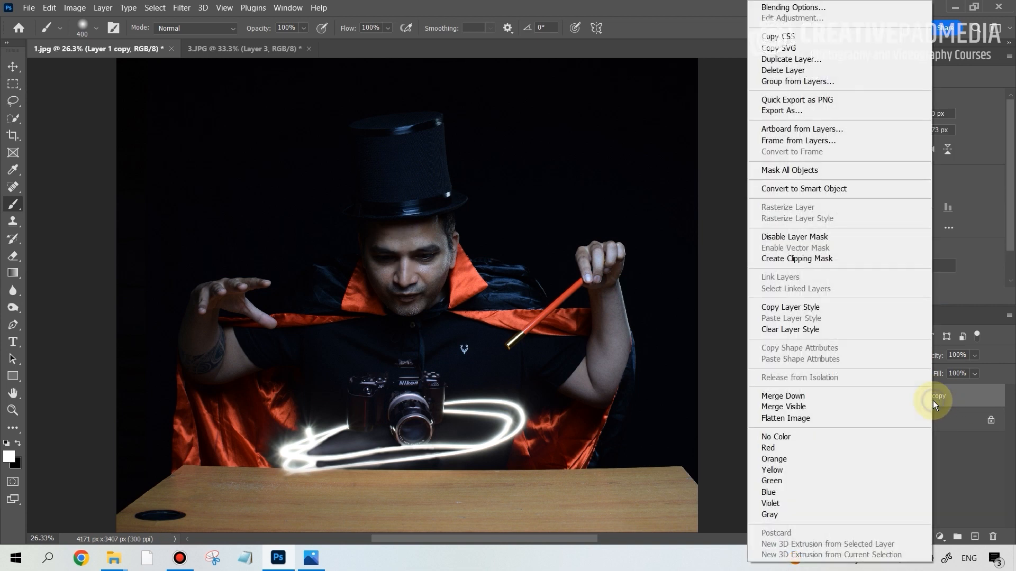
click(817, 57)
click(617, 149)
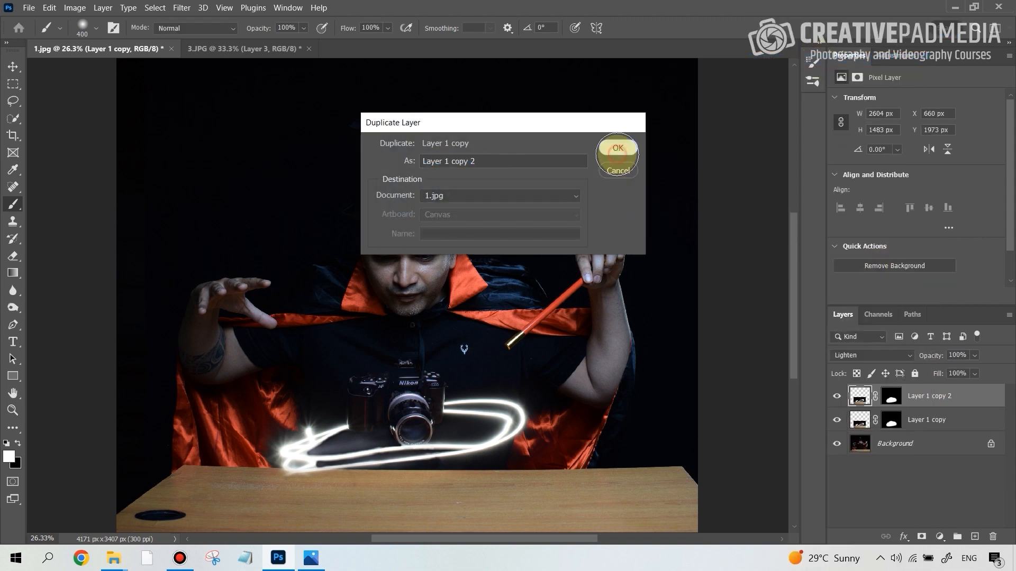
Rename the lower copy of the masked camera layer as opaque
click(904, 422)
click(860, 420)
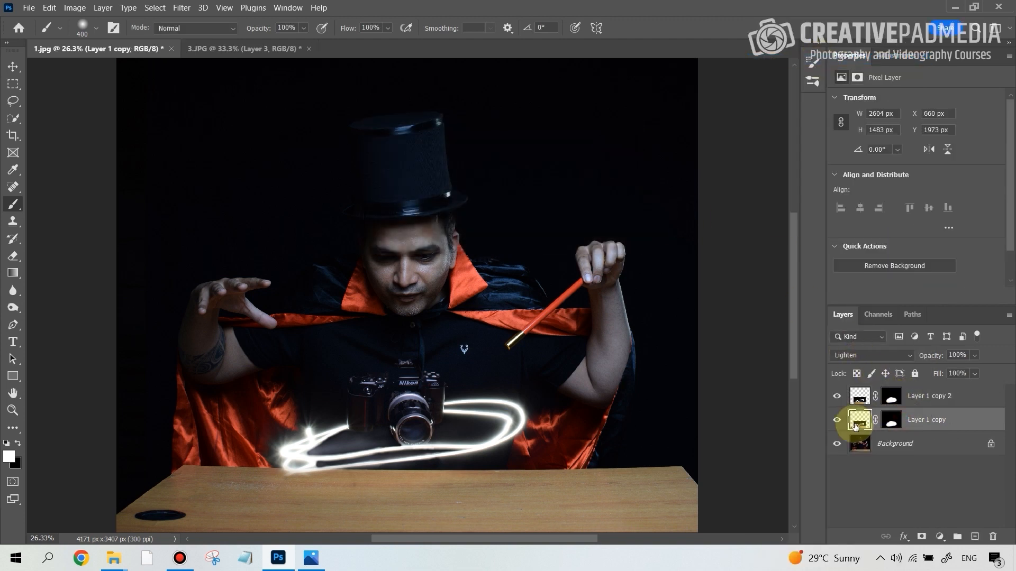
click(893, 423)
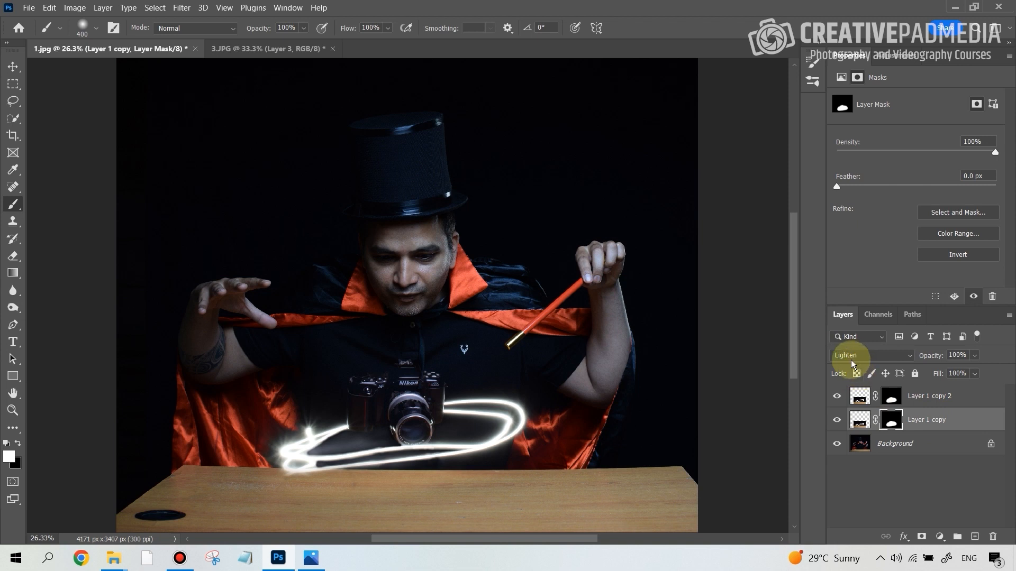
double_click(927, 420)
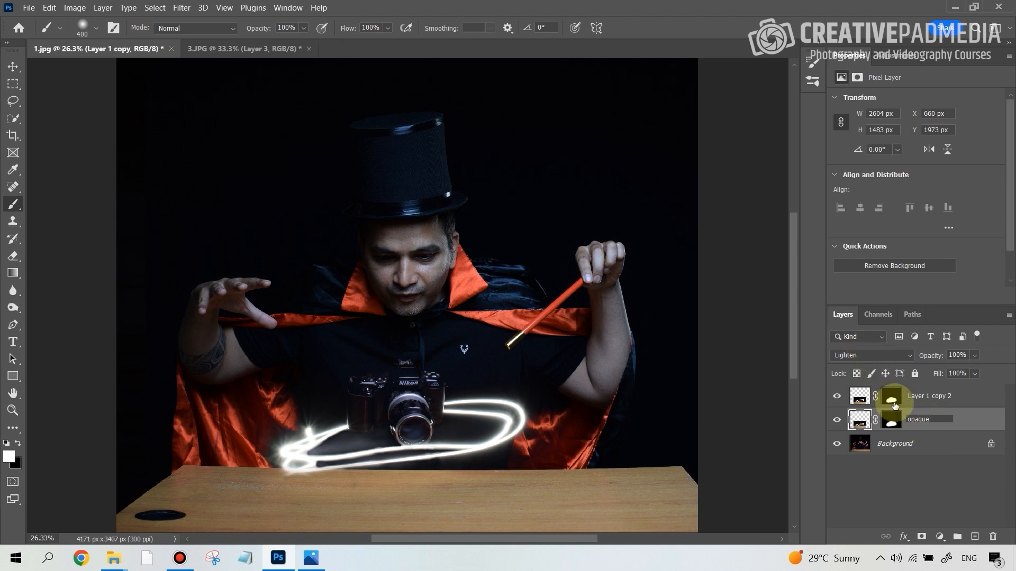
click(920, 444)
click(931, 401)
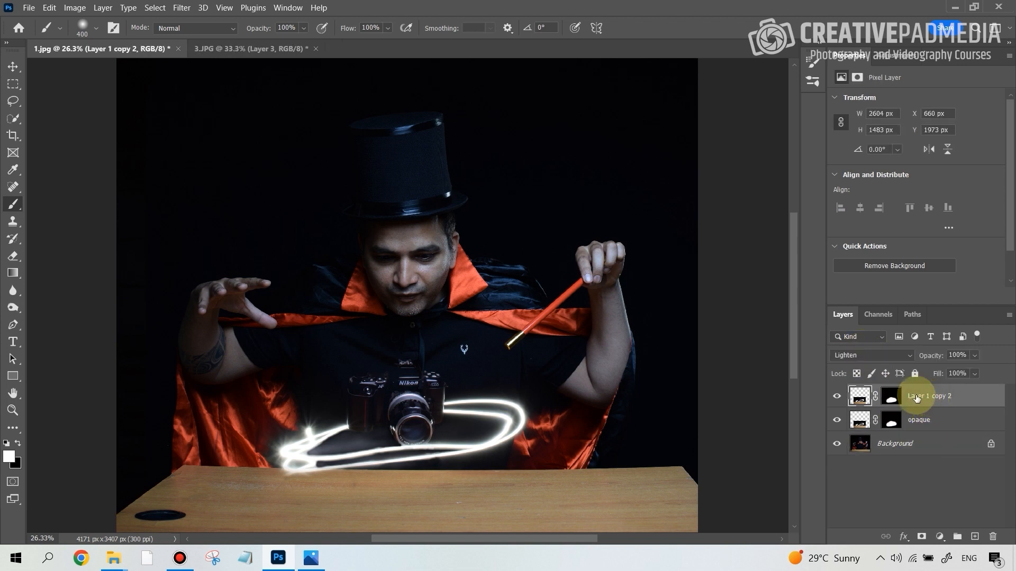
Change the opaque layer's blend mode to Normal
click(926, 422)
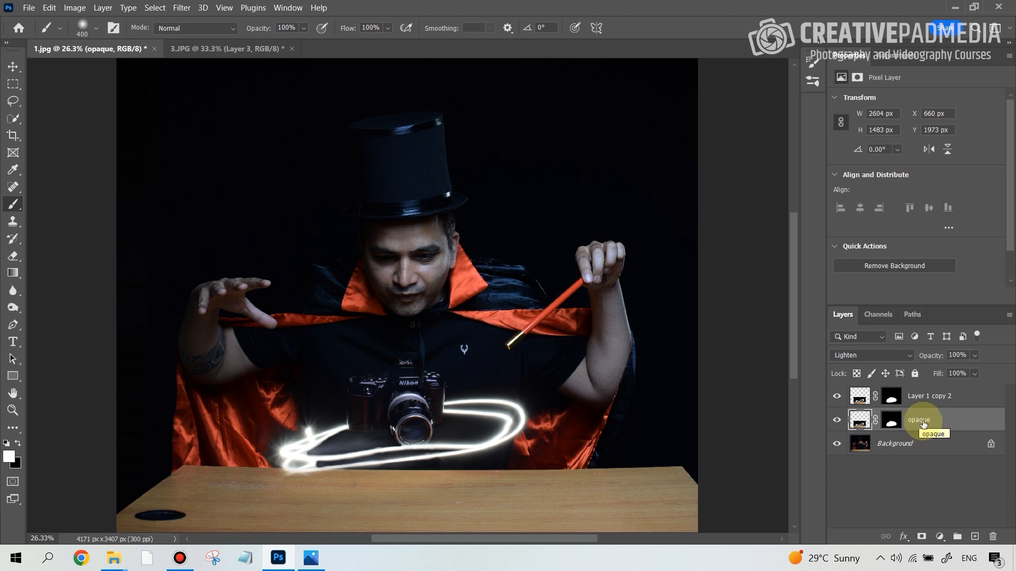
click(881, 356)
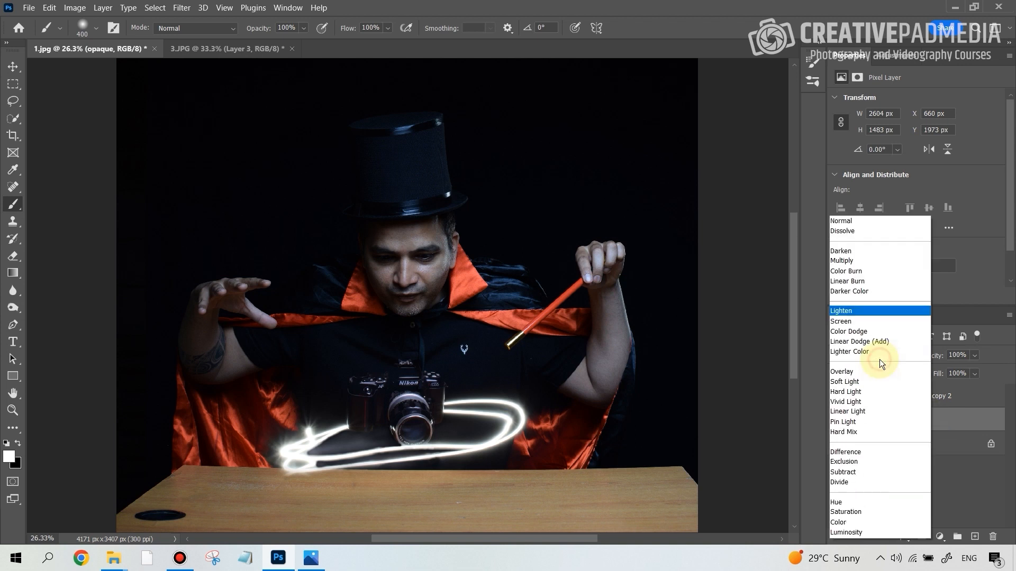
click(842, 221)
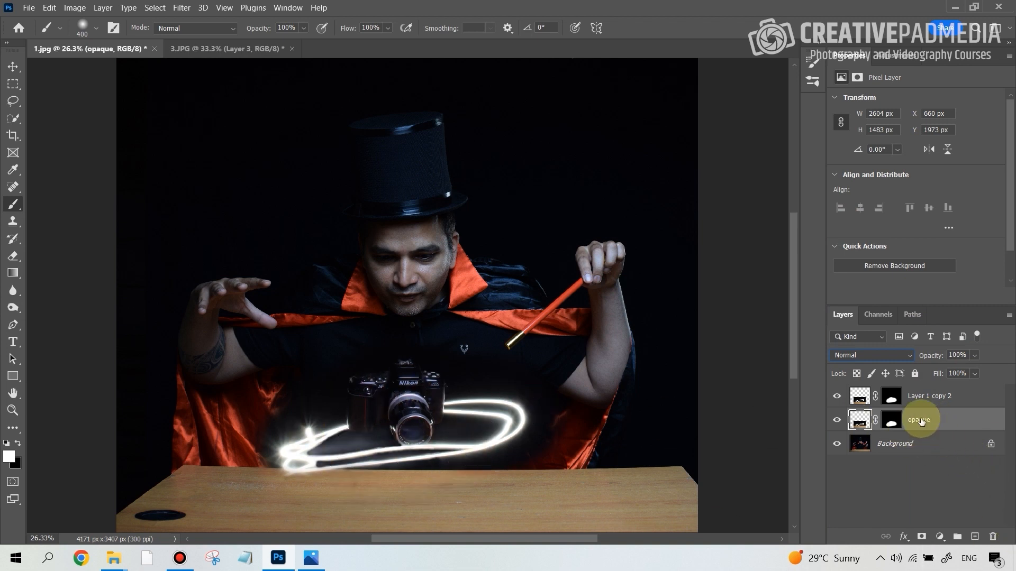
Delete the existing layer mask from the opaque layer
right_click(896, 424)
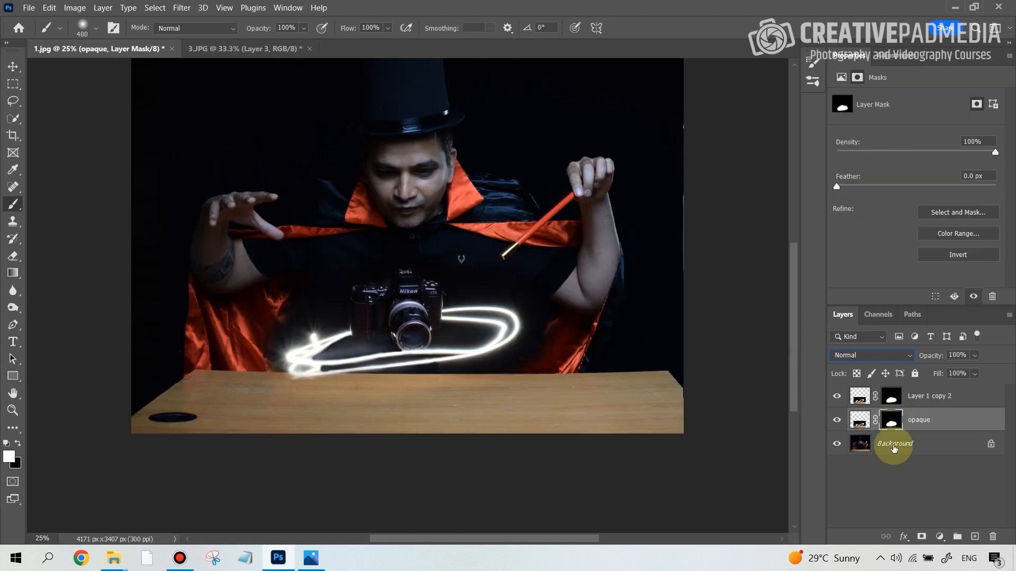
right_click(891, 420)
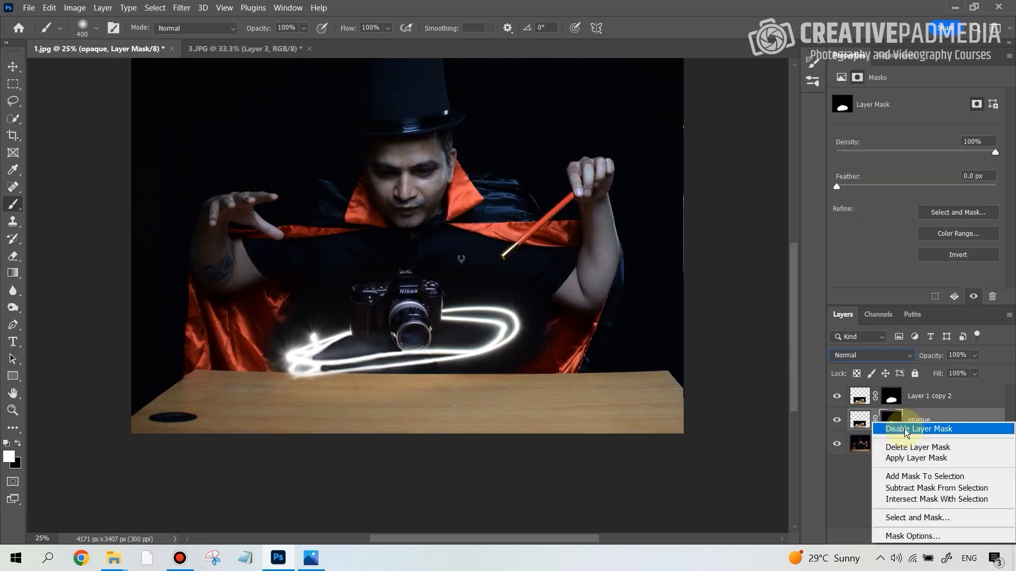
click(939, 448)
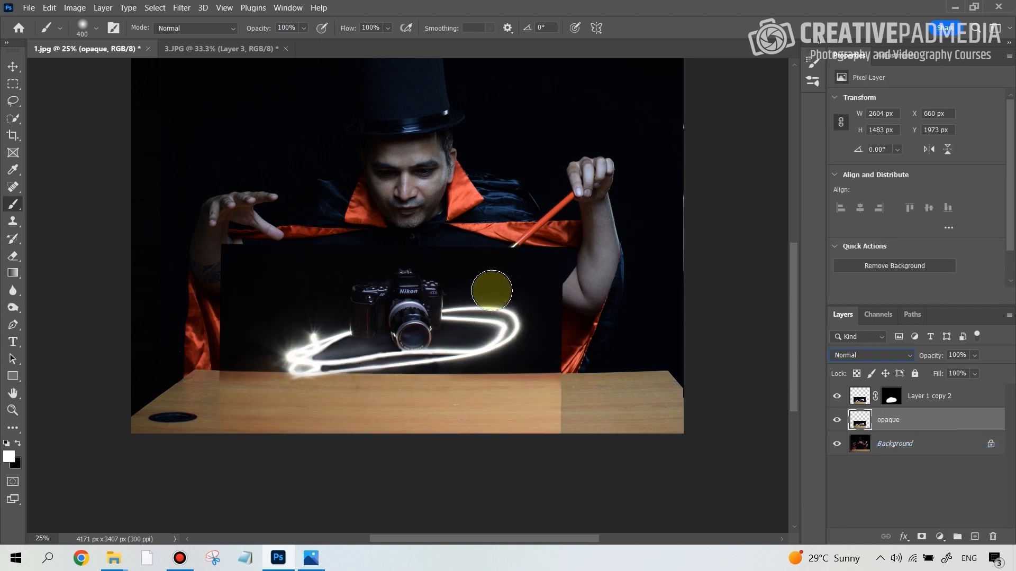
Add a black layer mask that hides the whole opaque layer
click(925, 398)
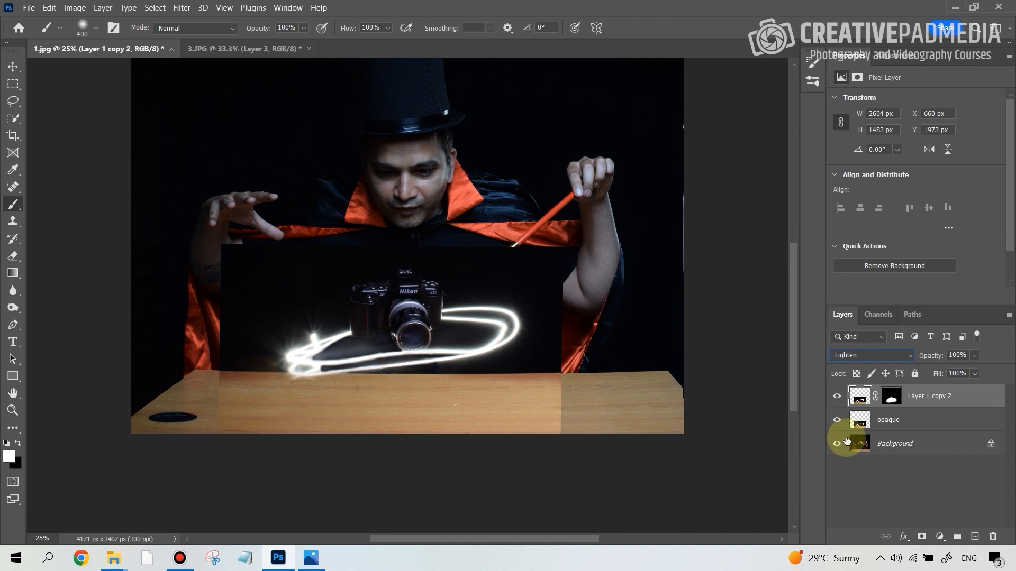
click(888, 421)
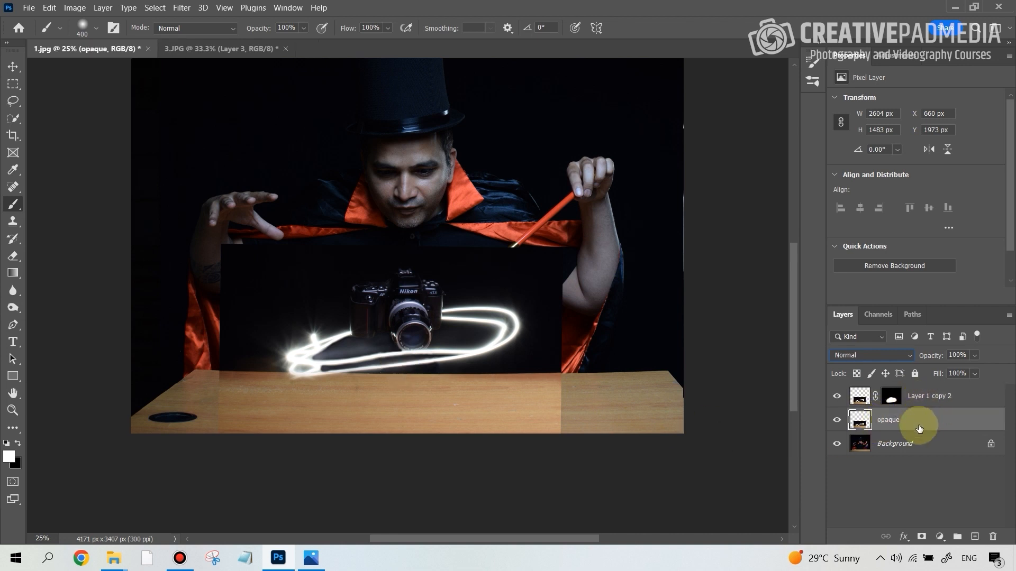
click(927, 399)
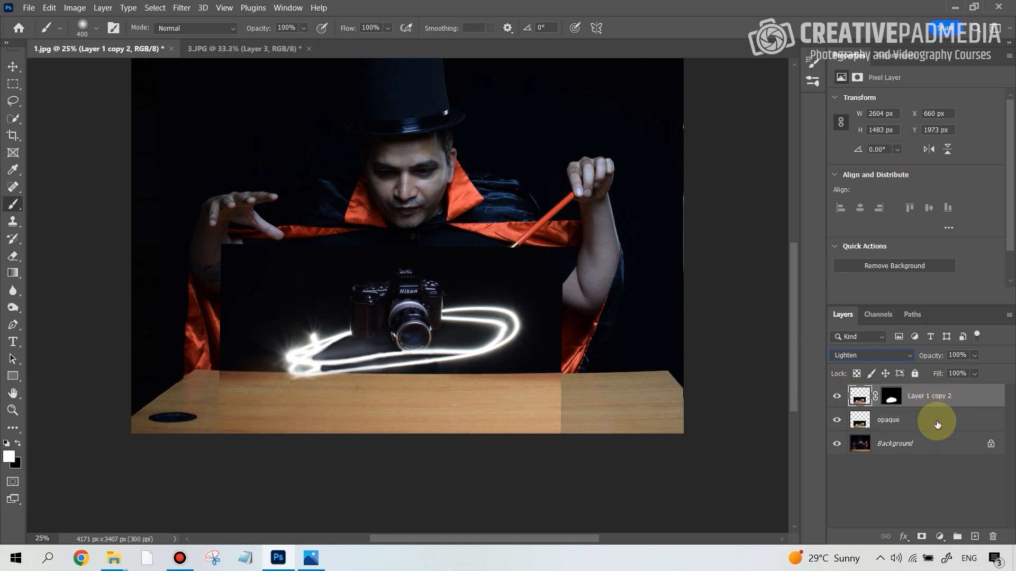
click(912, 426)
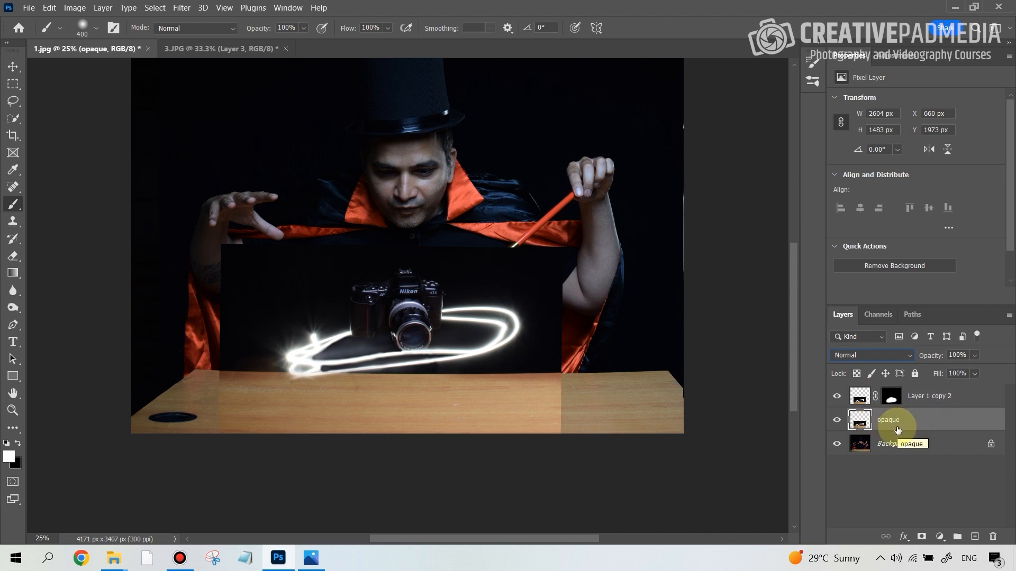
alt+click(922, 538)
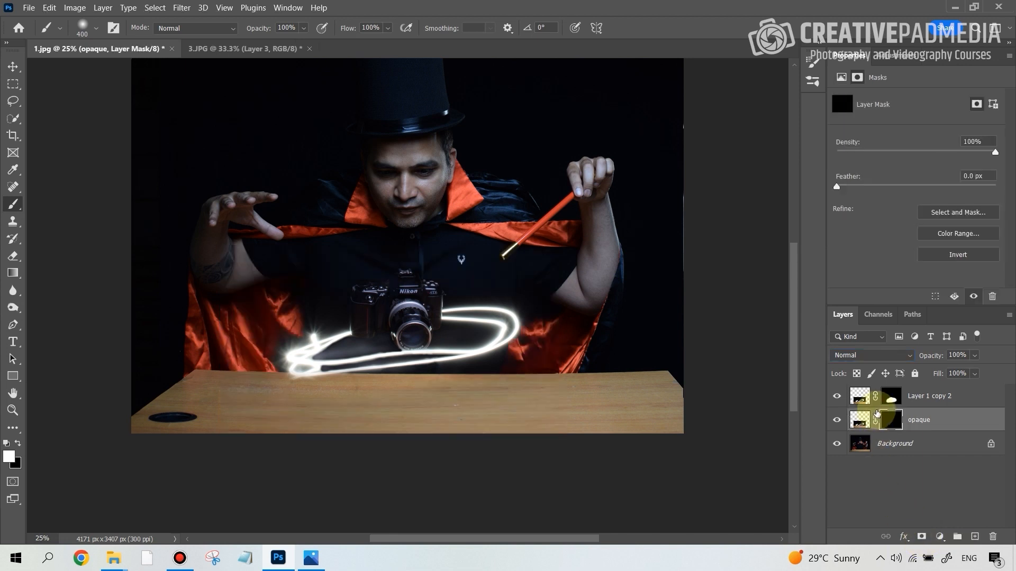
Rename the upper camera layer, which uses the Lighten blend mode, as lighten
key(alt+bracketright)
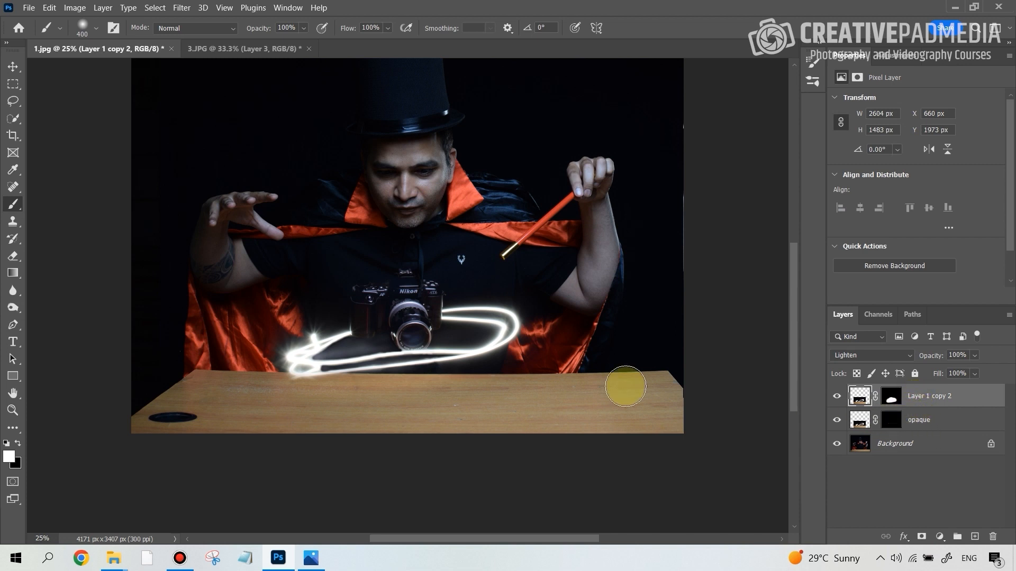
scroll(516, 325, up, 2)
scroll(516, 326, up, 1)
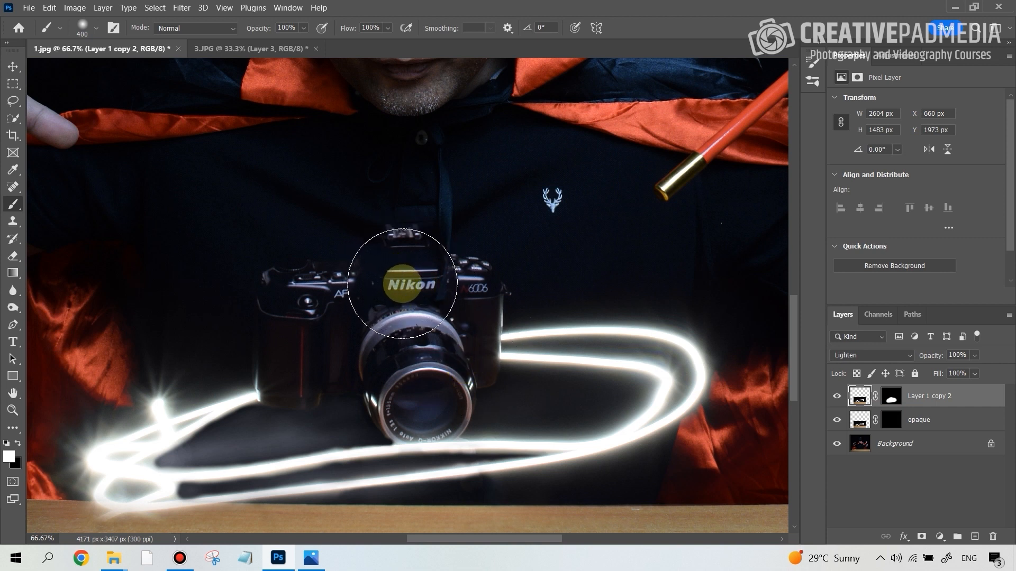
click(891, 422)
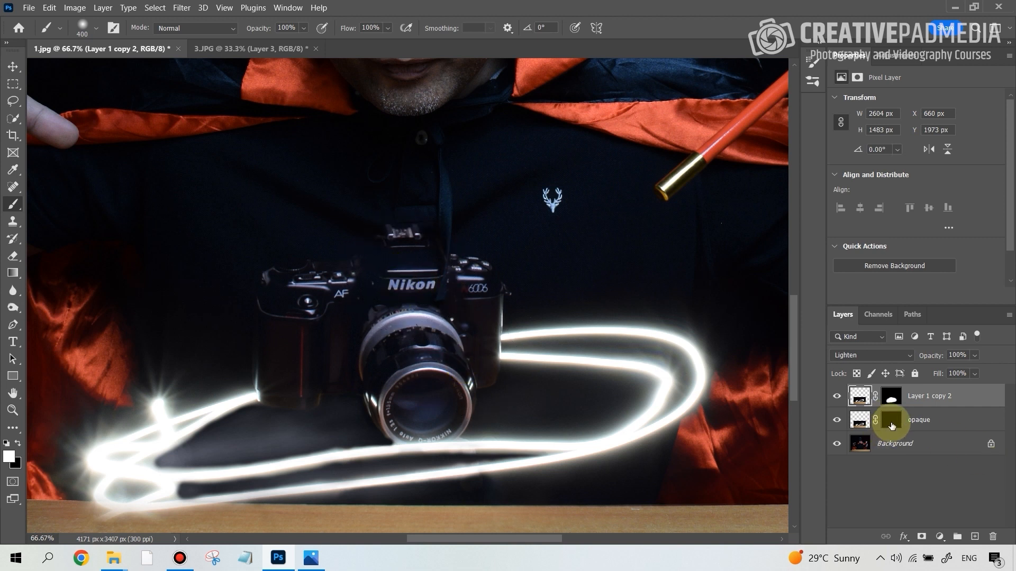
click(891, 421)
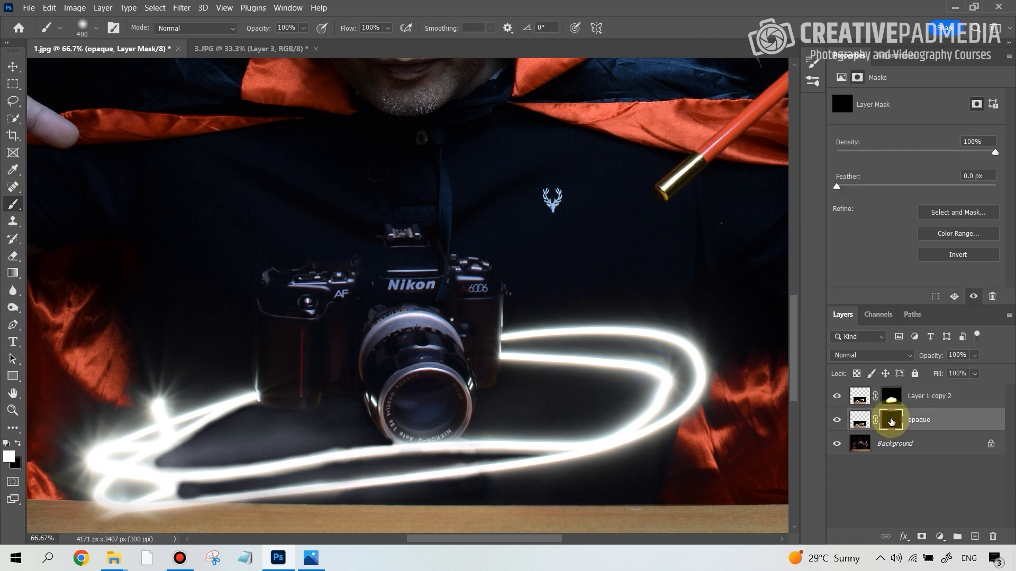
double_click(935, 397)
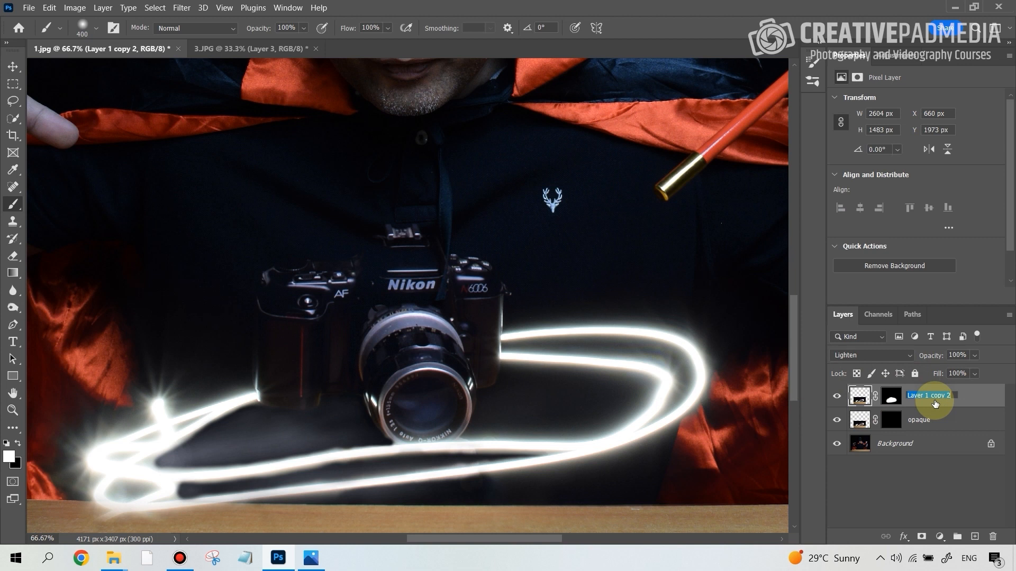
key(BackSpace)
click(944, 417)
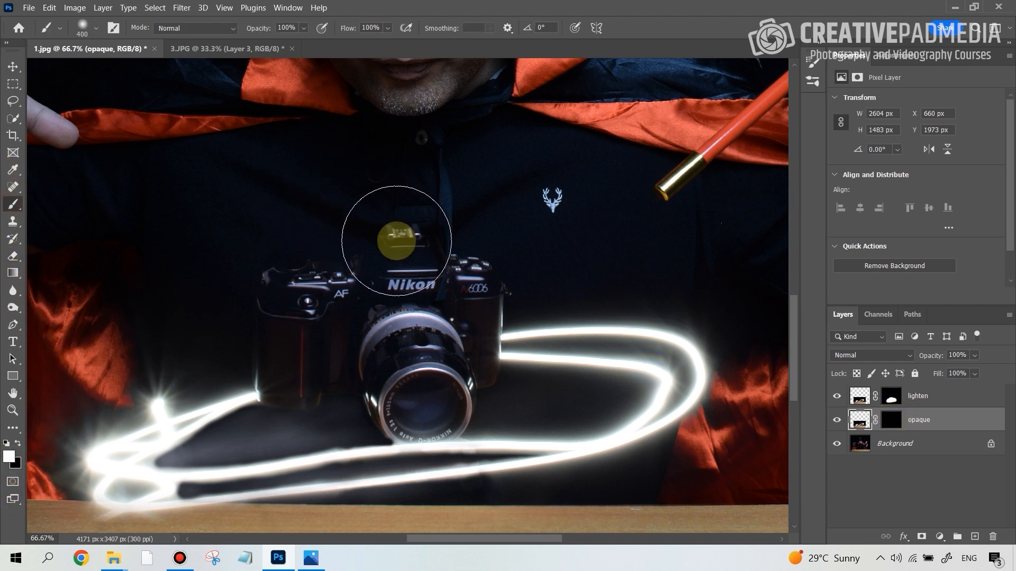
Paint white on the opaque layer's mask with a 70 px brush over the viewfinder housing around the Nikon logo
key(bracketleft)
key(bracketleft)
key(bracketleft)
key(bracketleft)
key(bracketleft)
key(bracketleft)
key(bracketleft)
key(bracketleft)
key(bracketleft)
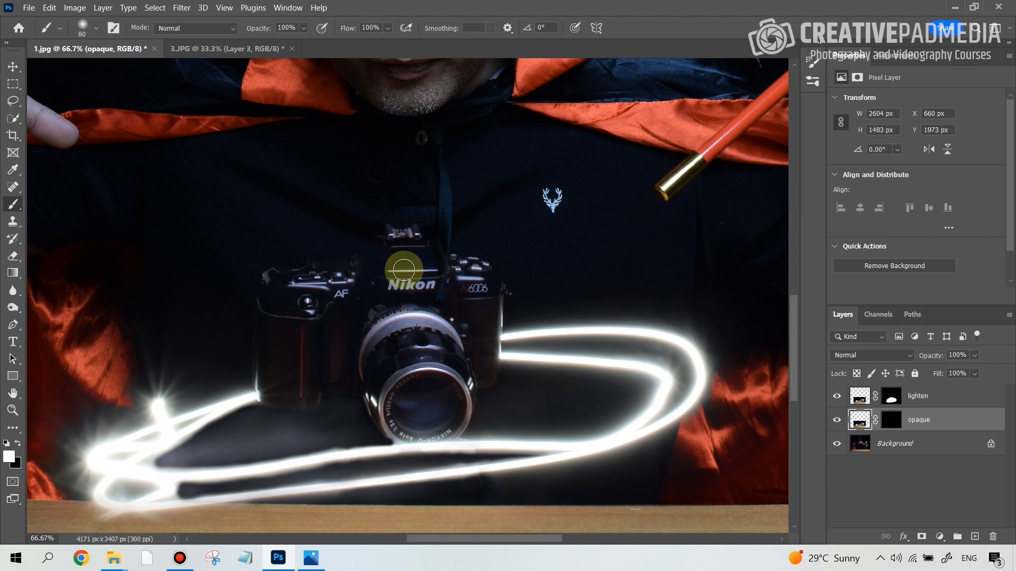
scroll(407, 267, up, 3)
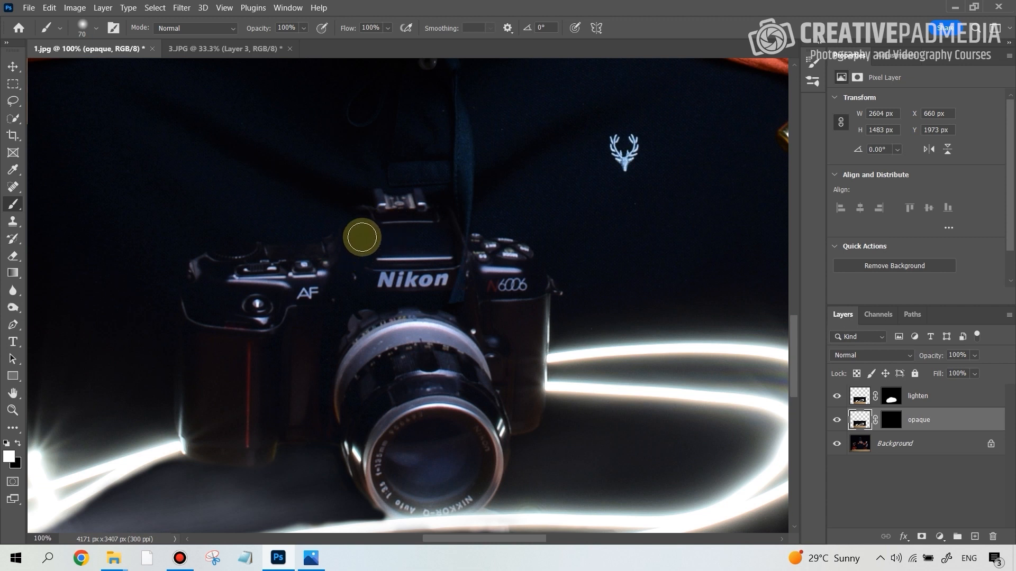
click(893, 422)
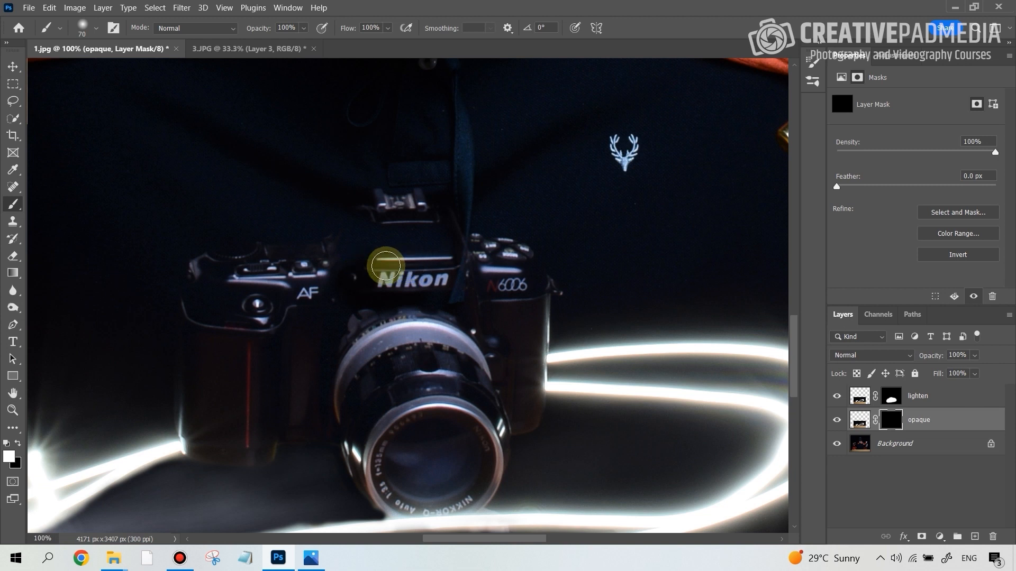
mouse_move(385, 266)
mouse_down()
mouse_move(422, 255)
mouse_move(375, 263)
mouse_move(409, 249)
mouse_move(381, 262)
mouse_move(406, 239)
mouse_move(366, 254)
mouse_move(405, 227)
mouse_move(442, 264)
mouse_move(414, 245)
mouse_move(327, 276)
mouse_move(365, 227)
mouse_move(355, 229)
mouse_move(332, 255)
mouse_move(376, 315)
mouse_move(355, 285)
mouse_move(361, 248)
mouse_move(317, 257)
mouse_move(354, 213)
mouse_move(304, 243)
mouse_move(353, 226)
mouse_up()
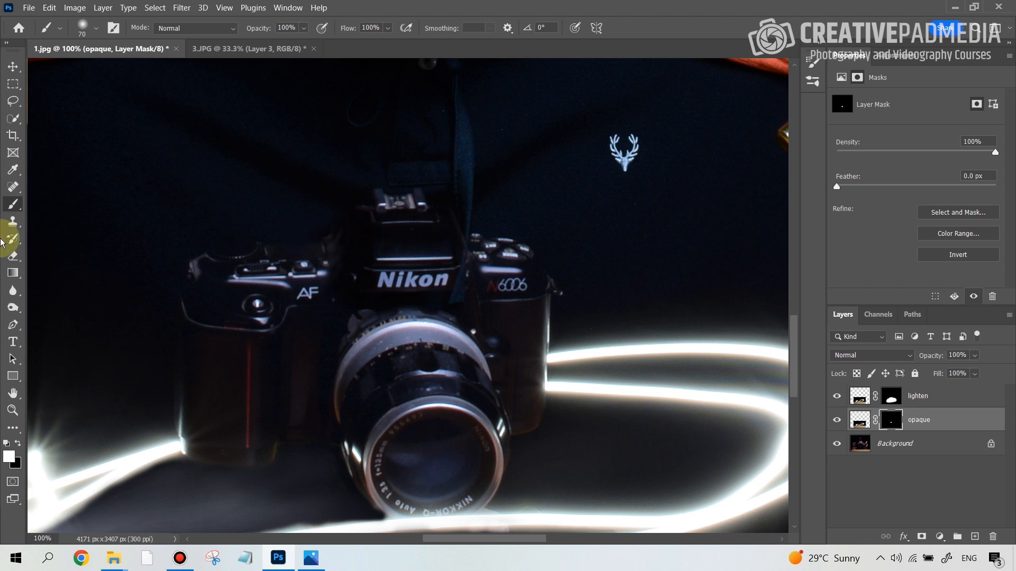
Paint white on the opaque mask along the camera's upper edge above the AF marking, working at 300% zoom
key(ctrl+plus)
key(ctrl+plus)
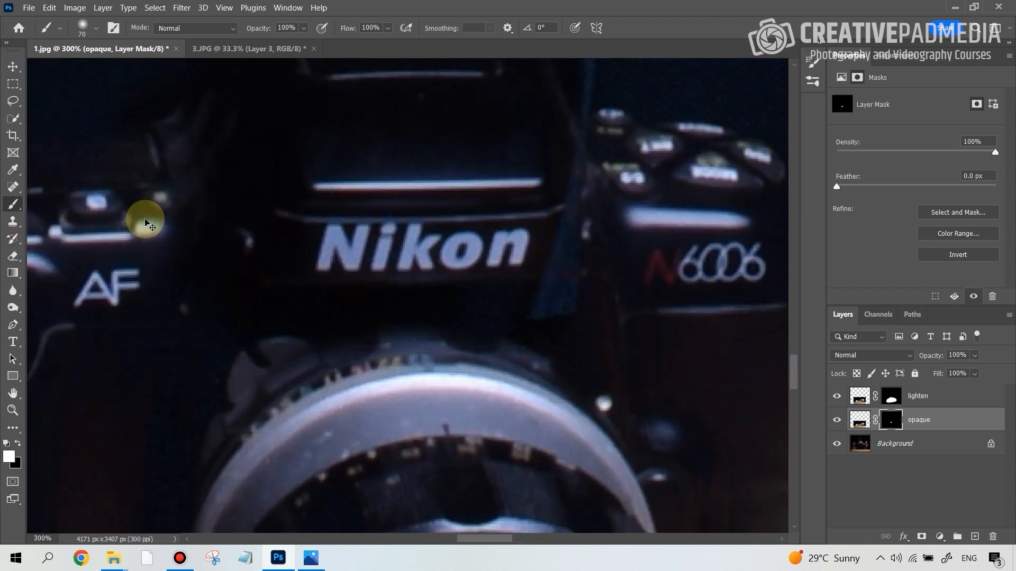
drag(793, 380, 791, 375)
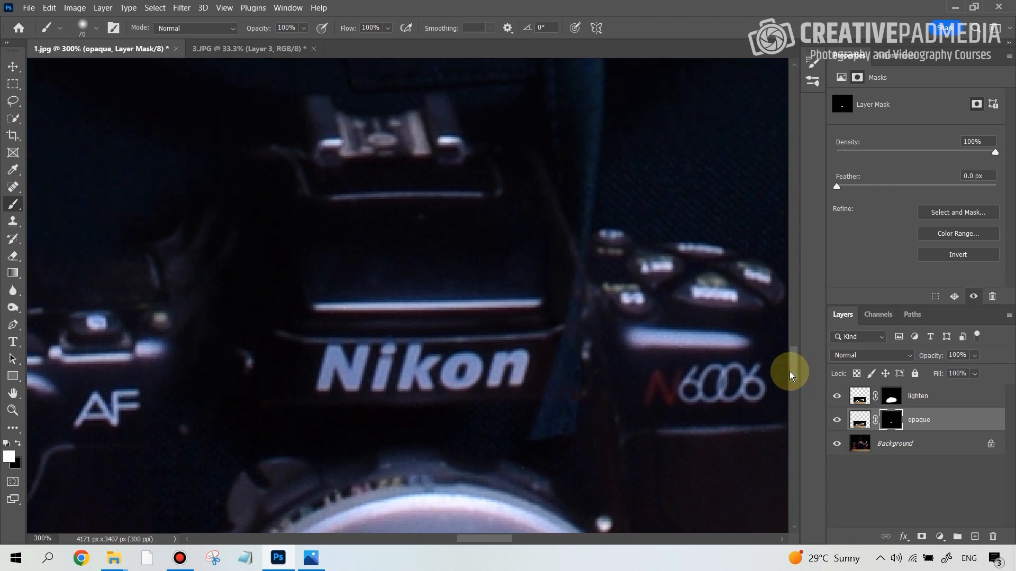
drag(492, 543, 472, 541)
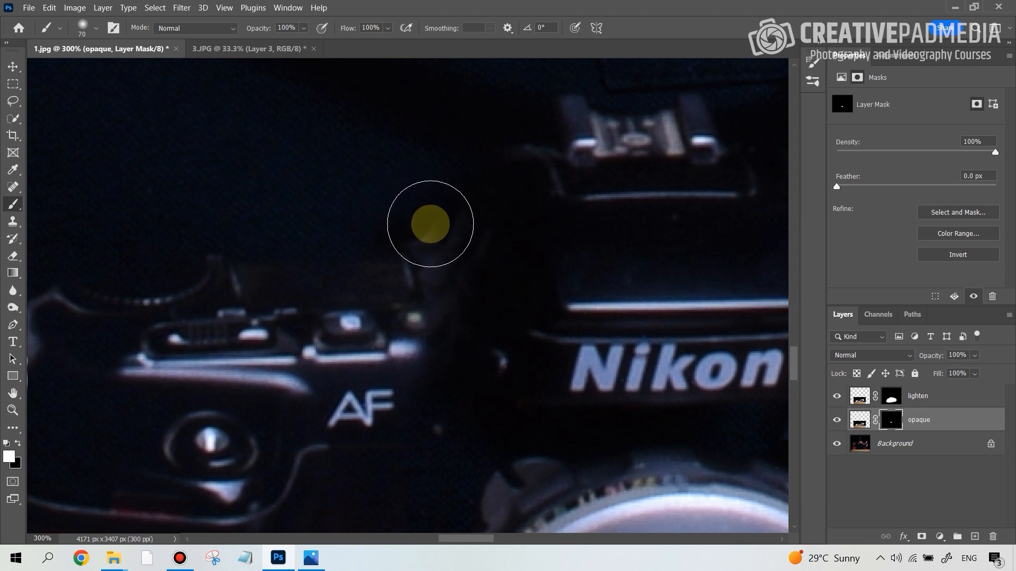
mouse_move(415, 260)
mouse_down()
mouse_move(366, 283)
mouse_move(273, 295)
mouse_move(209, 286)
mouse_up()
drag(223, 286, 371, 265)
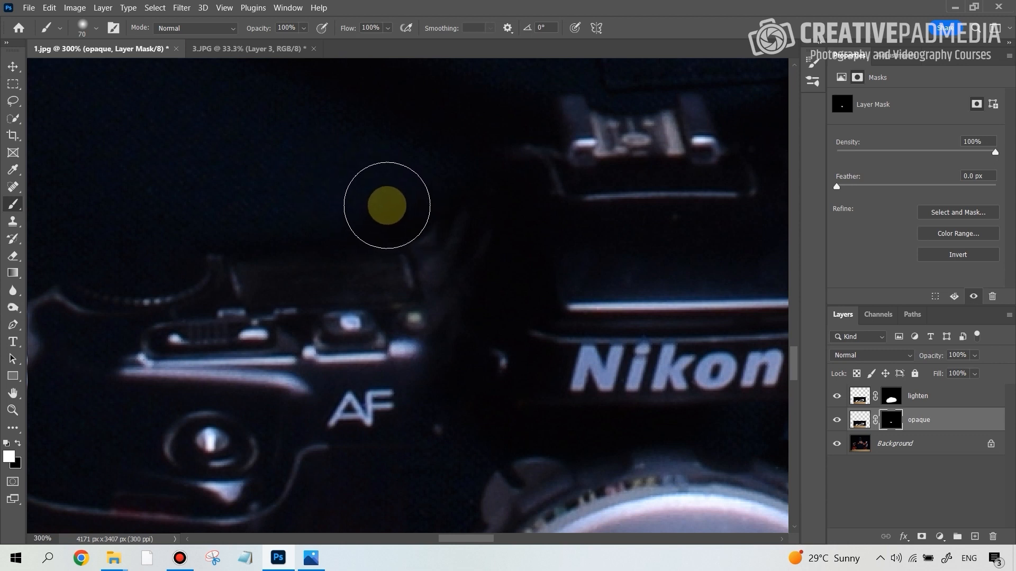
Paint white (ffffff) on the opaque layer's mask over the rest of the camera body, including the grip, the N6006 side and the overlapping strap
click(18, 444)
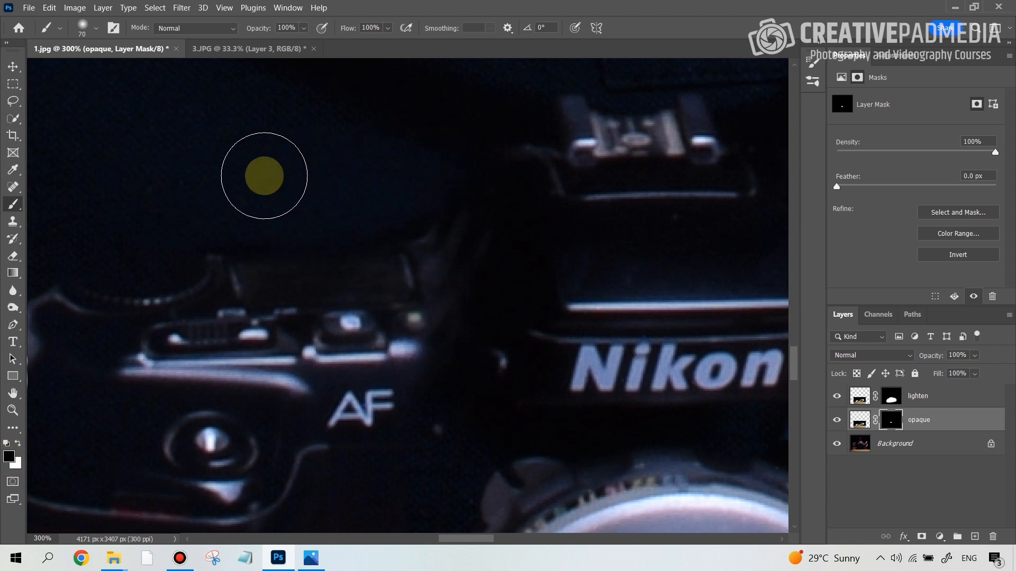
key(ctrl+minus)
key(ctrl+minus)
key(ctrl+minus)
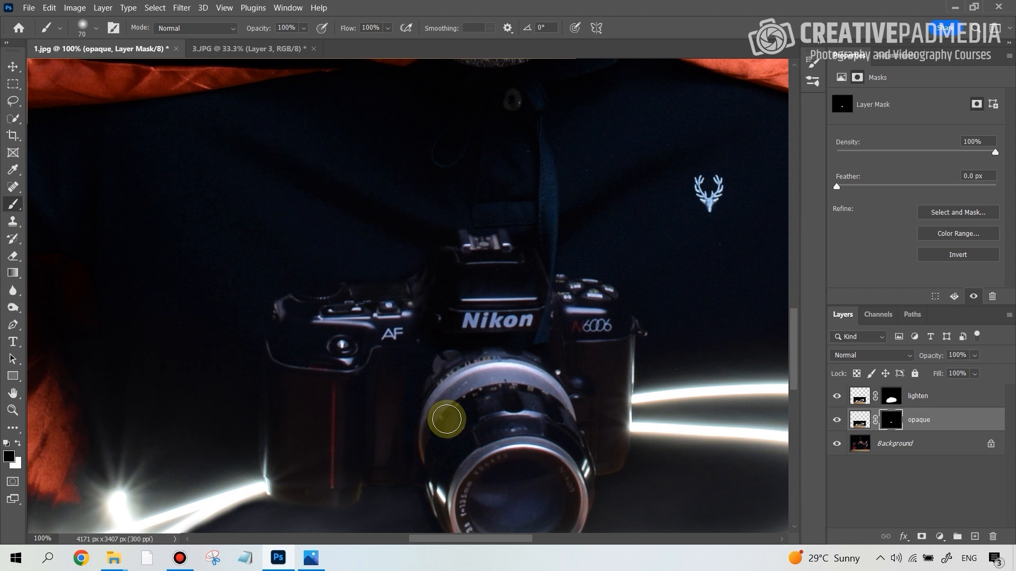
click(6, 456)
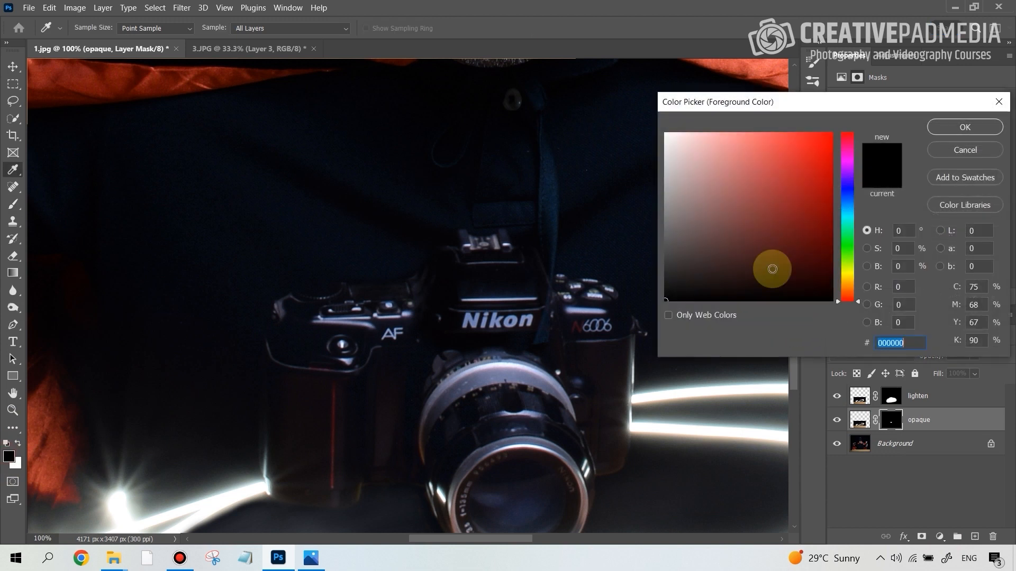
drag(720, 229, 591, 114)
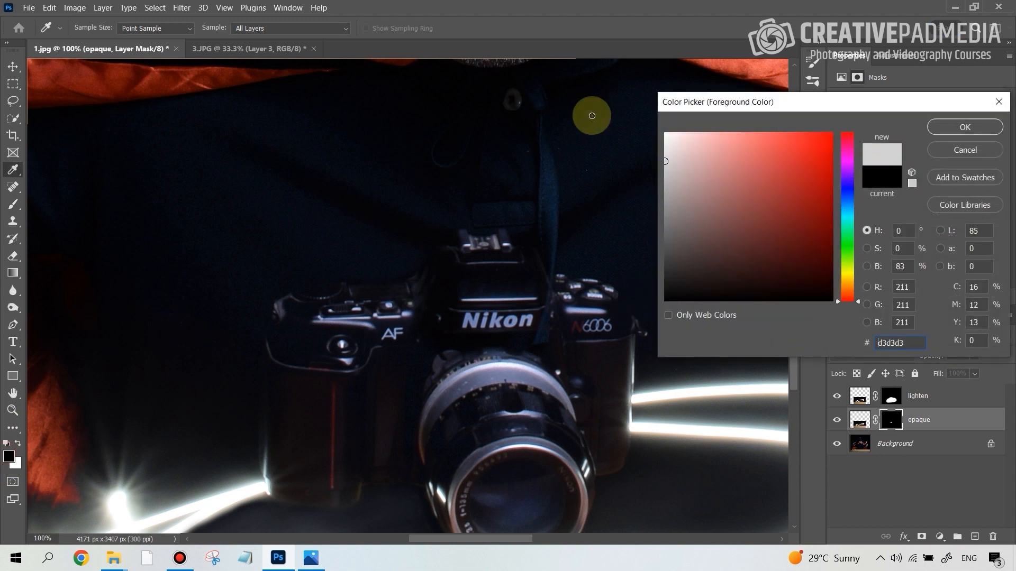
click(964, 127)
mouse_move(285, 325)
mouse_down()
mouse_move(422, 378)
mouse_move(420, 440)
mouse_move(481, 371)
mouse_move(420, 441)
mouse_move(501, 423)
mouse_move(393, 448)
mouse_move(475, 455)
mouse_move(516, 404)
mouse_move(445, 399)
mouse_move(539, 326)
mouse_move(496, 310)
mouse_move(489, 288)
mouse_move(376, 306)
mouse_move(328, 300)
mouse_move(304, 311)
mouse_move(322, 293)
mouse_move(337, 296)
mouse_move(316, 297)
mouse_move(310, 318)
mouse_move(280, 327)
mouse_move(300, 394)
mouse_move(287, 438)
mouse_move(285, 332)
mouse_move(281, 401)
mouse_up()
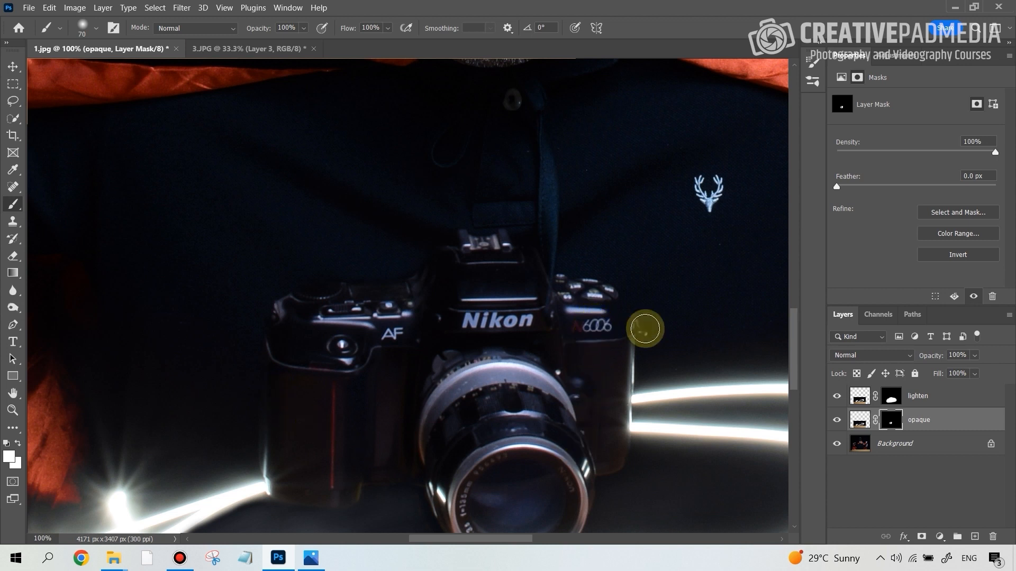
drag(794, 346, 793, 357)
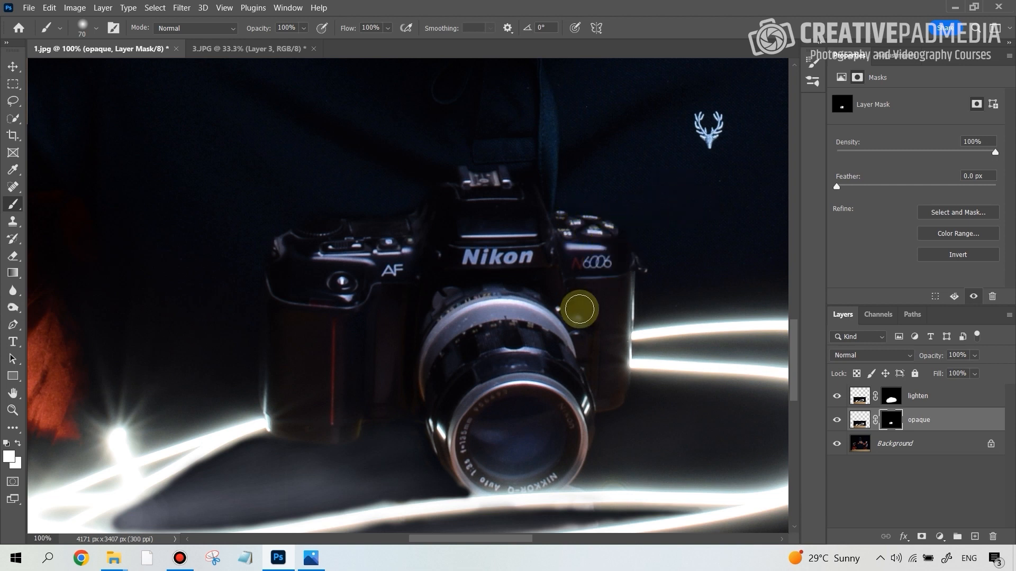
key(ctrl+0)
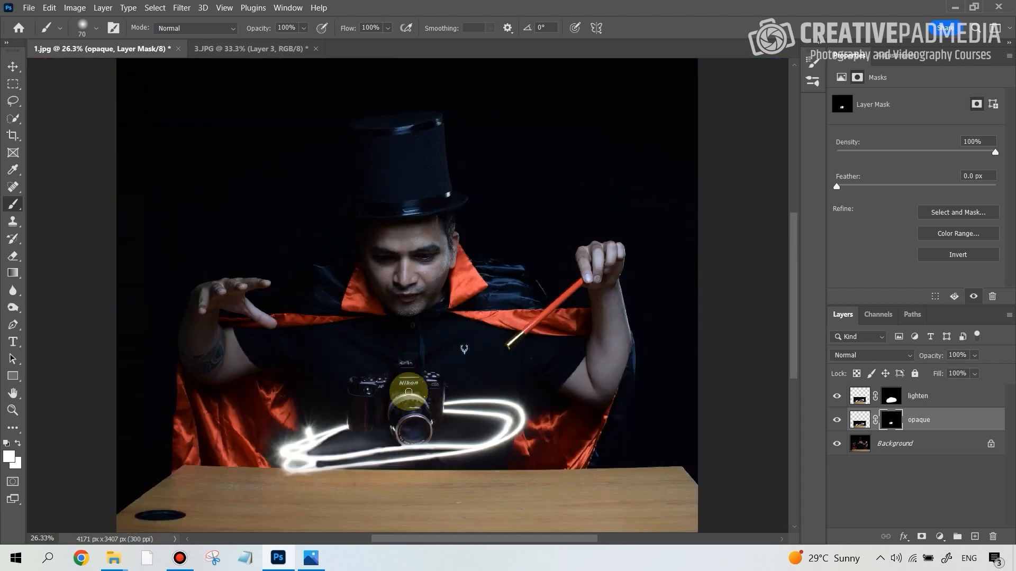
In 3.JPG, hide Layer 3 and Layer 2 and disable Layer 1's mask to examine the original light on the table
click(934, 397)
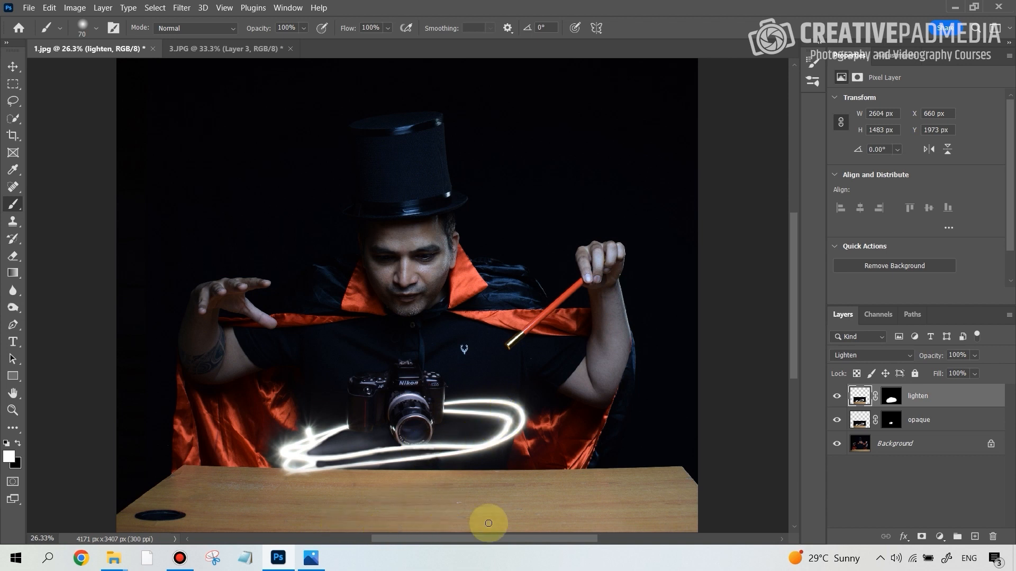
click(229, 51)
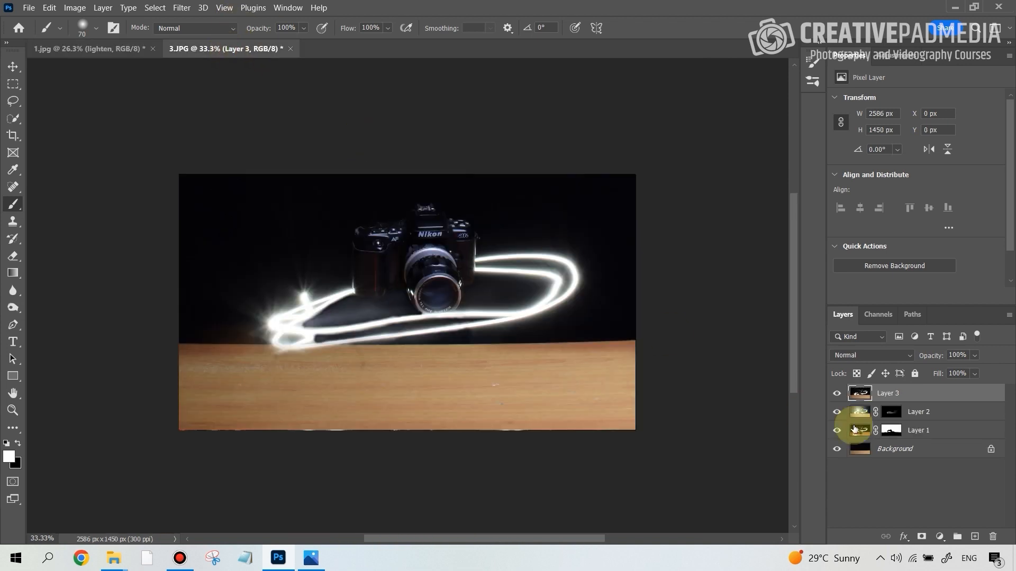
drag(833, 393, 837, 430)
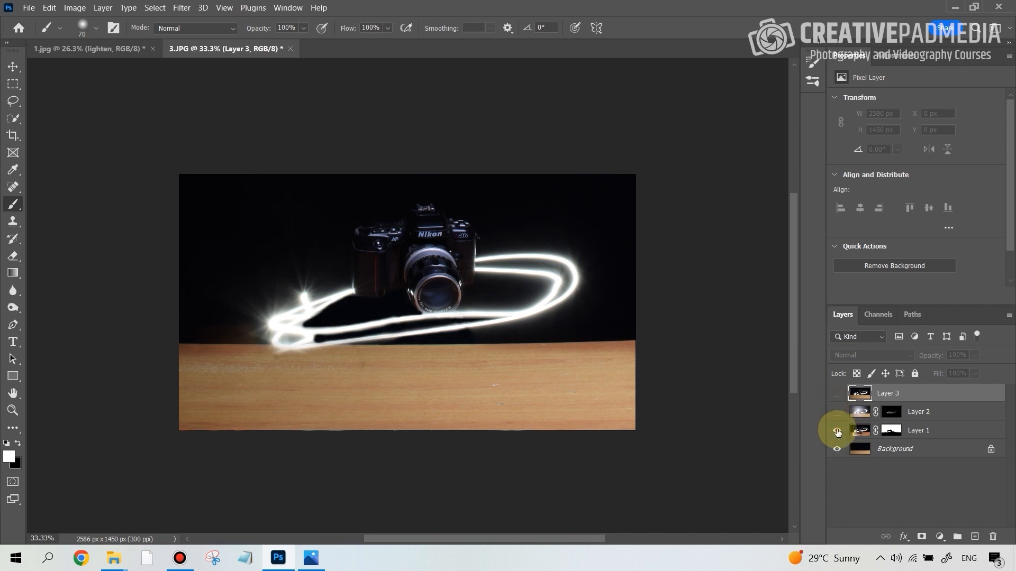
right_click(893, 430)
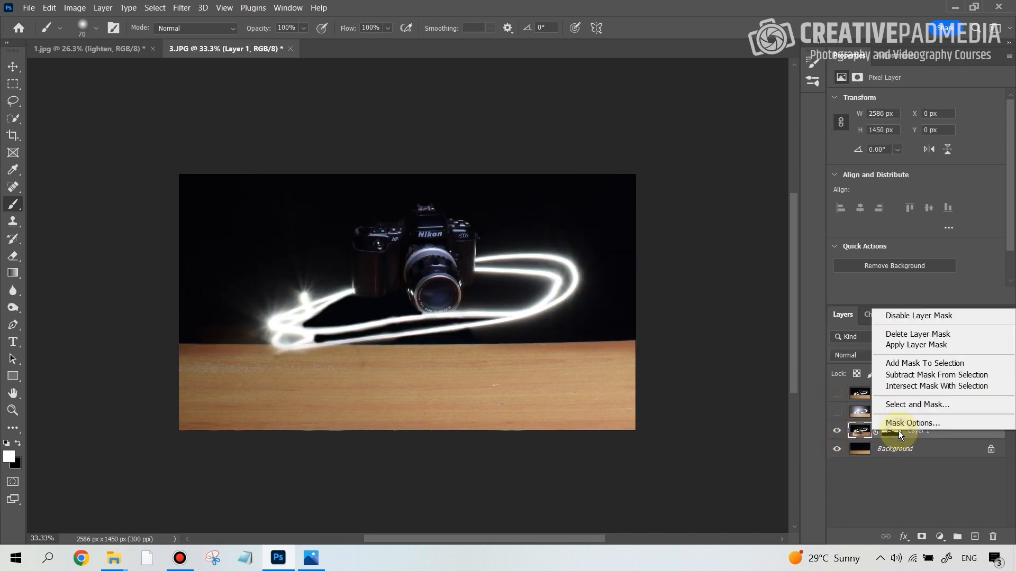
click(929, 319)
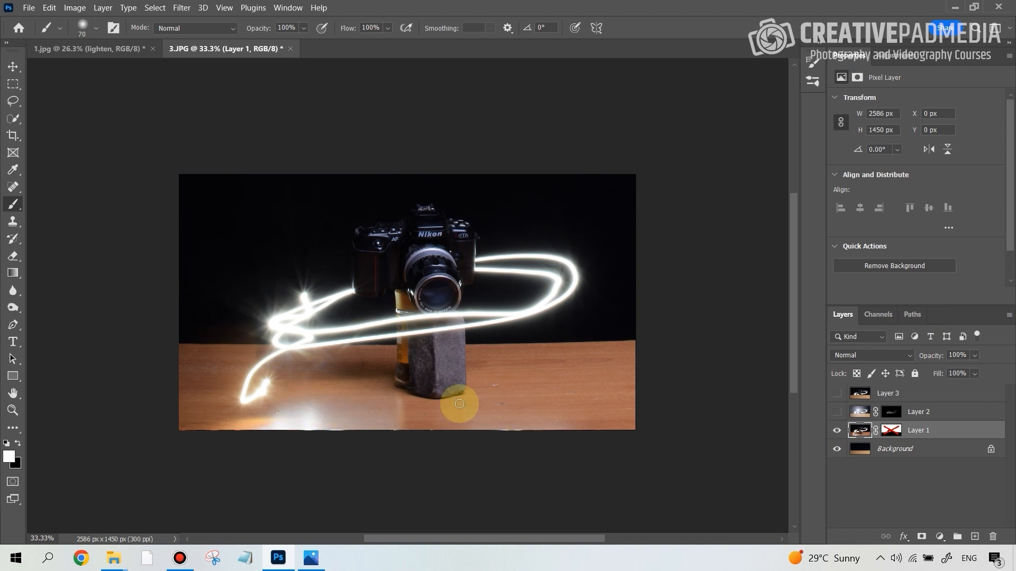
click(81, 49)
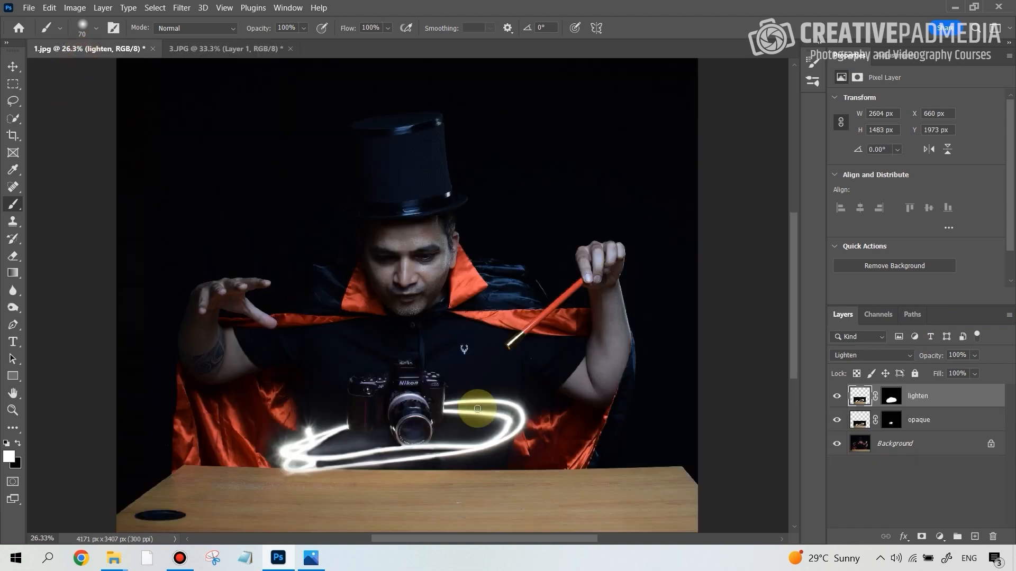